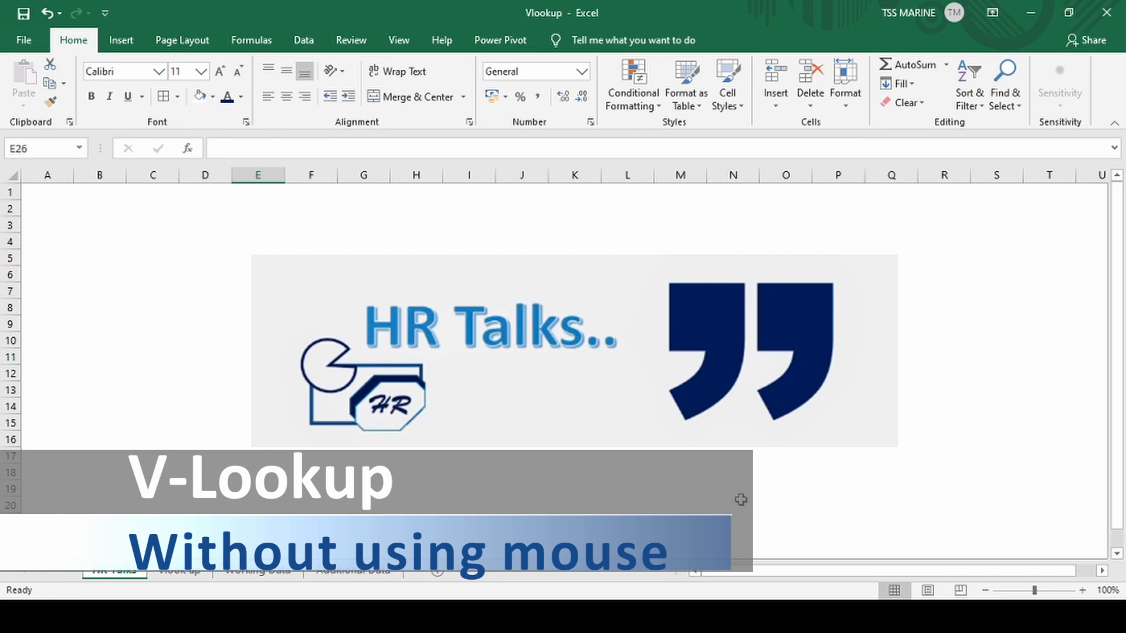
# Try starting an empty VLOOKUP formula in cell K14 of the Vlook up sheet.
pyautogui.click(180, 572)
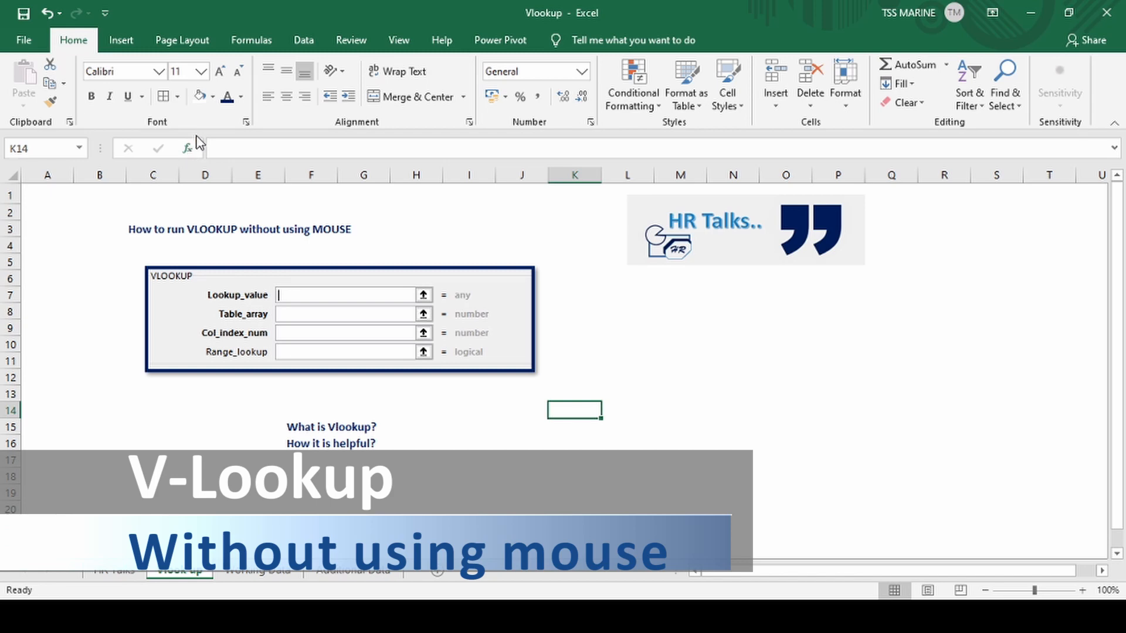
pyautogui.write('=VLOOKUP()')
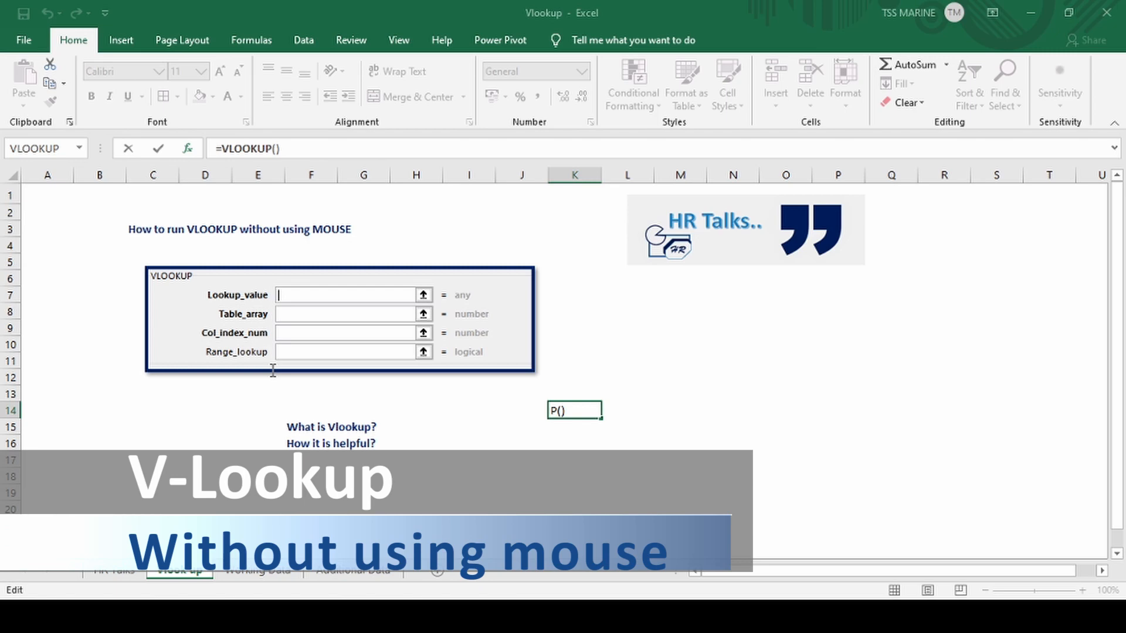
pyautogui.press('Escape')
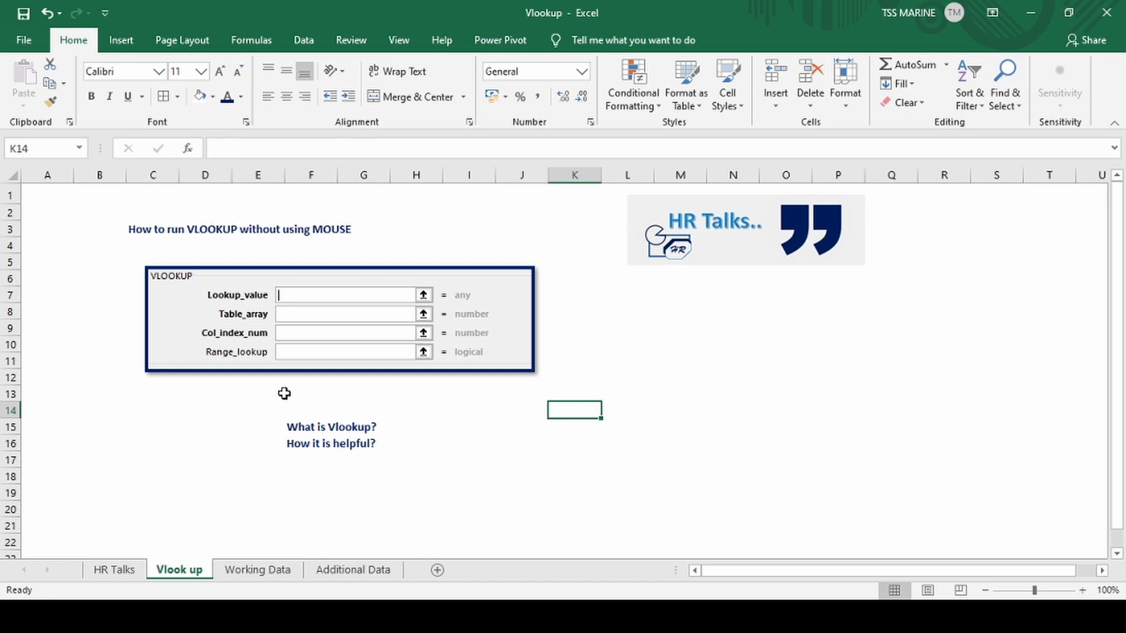
# Clear the existing Brand and Tick formulas from cells C2:D2 on the Working Data sheet.
pyautogui.click(251, 570)
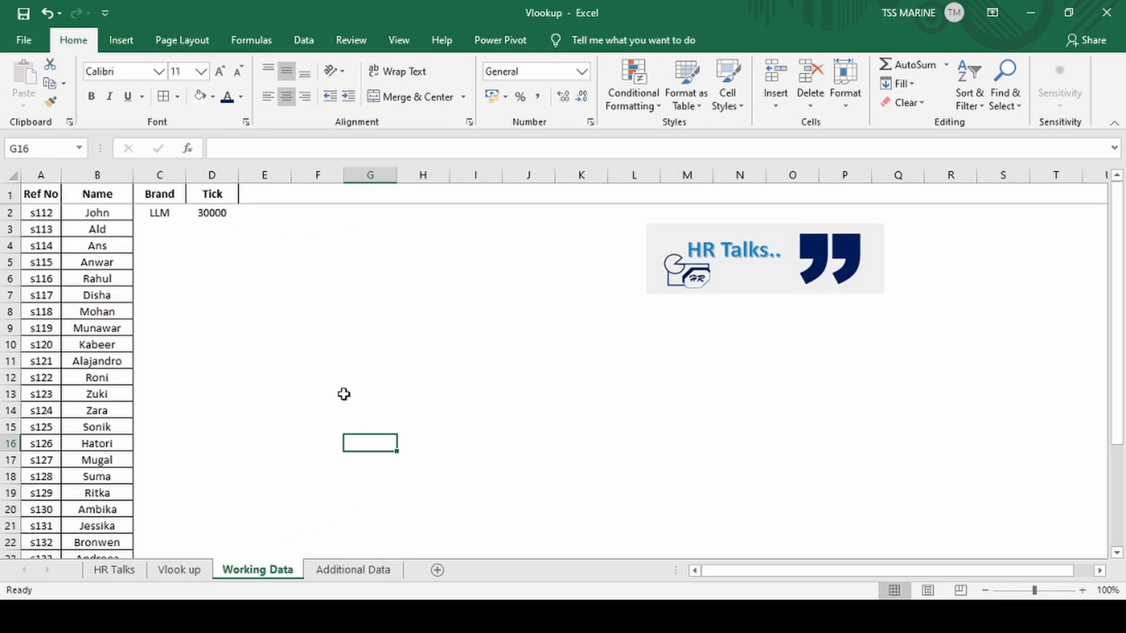
pyautogui.moveTo(154, 215); pyautogui.dragTo(202, 224)
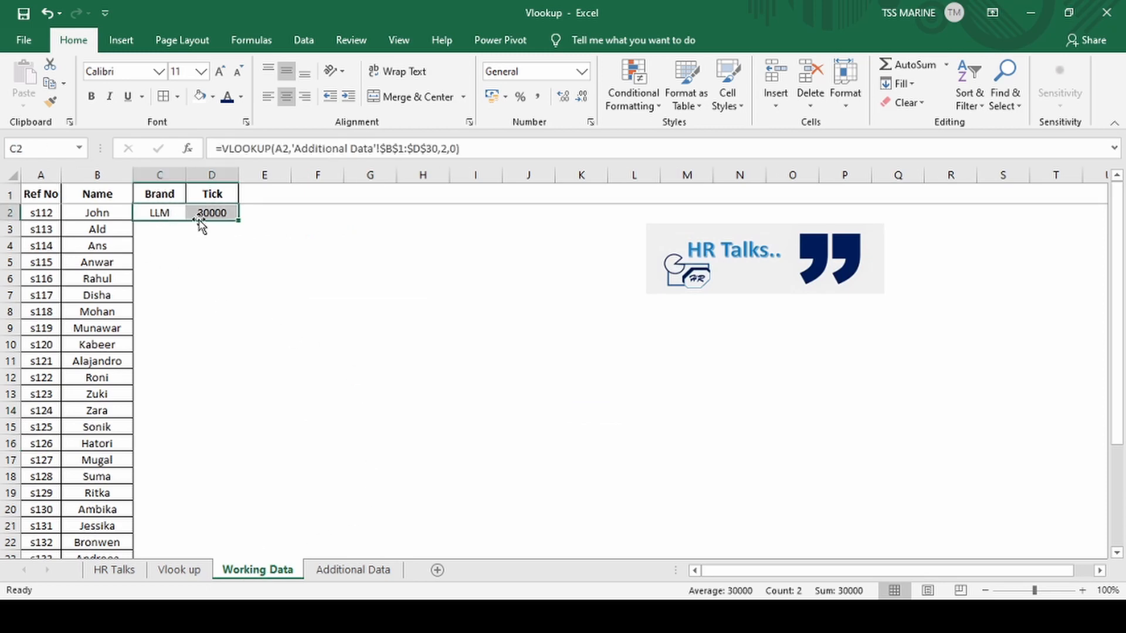
pyautogui.press('Delete')
pyautogui.click(301, 324)
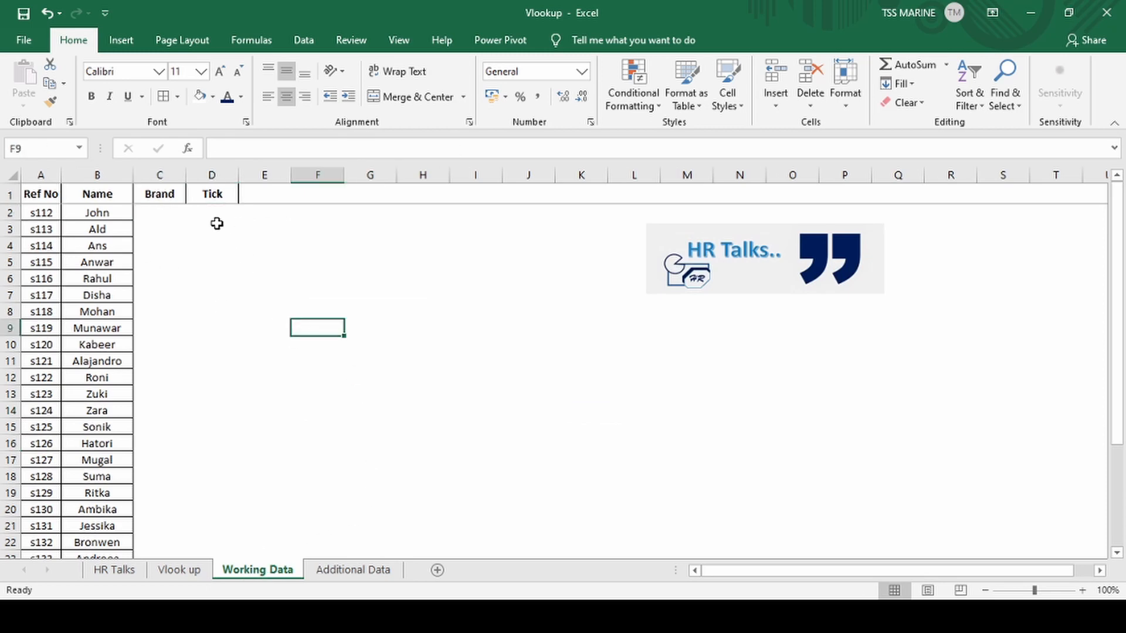
# Examine the Ref No and Name data and the empty Brand and Tick columns on the Working Data sheet.
pyautogui.click(151, 190)
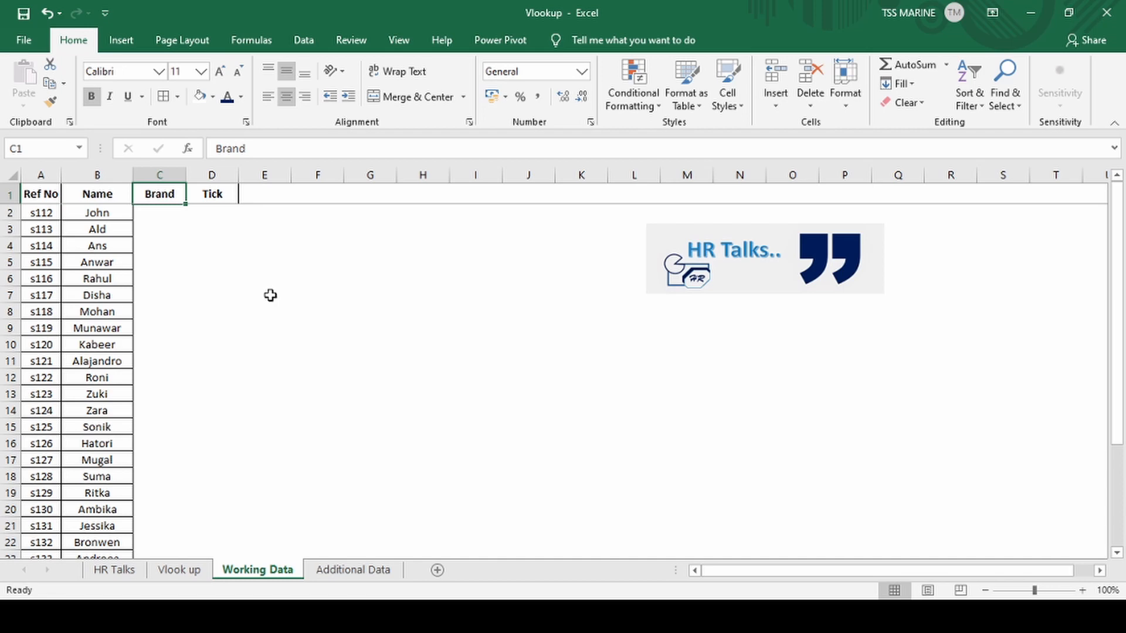
pyautogui.press('Left')
pyautogui.press('Down')
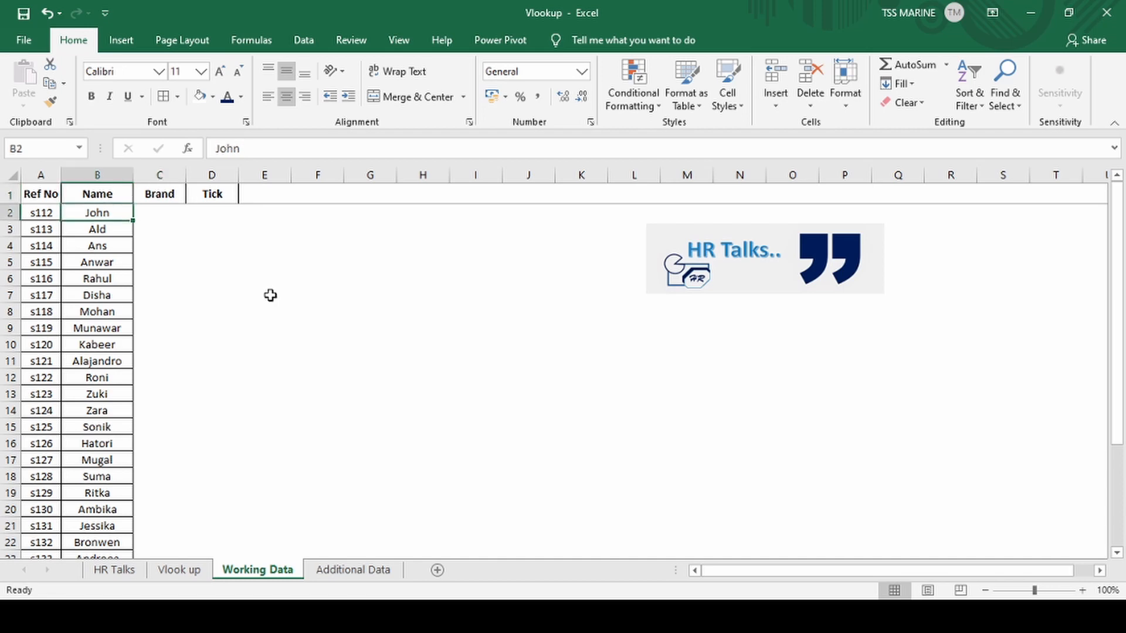
pyautogui.hotkey('ctrl', 'shift', 'Down')
pyautogui.press('Up')
pyautogui.hotkey('ctrl', 'Home')
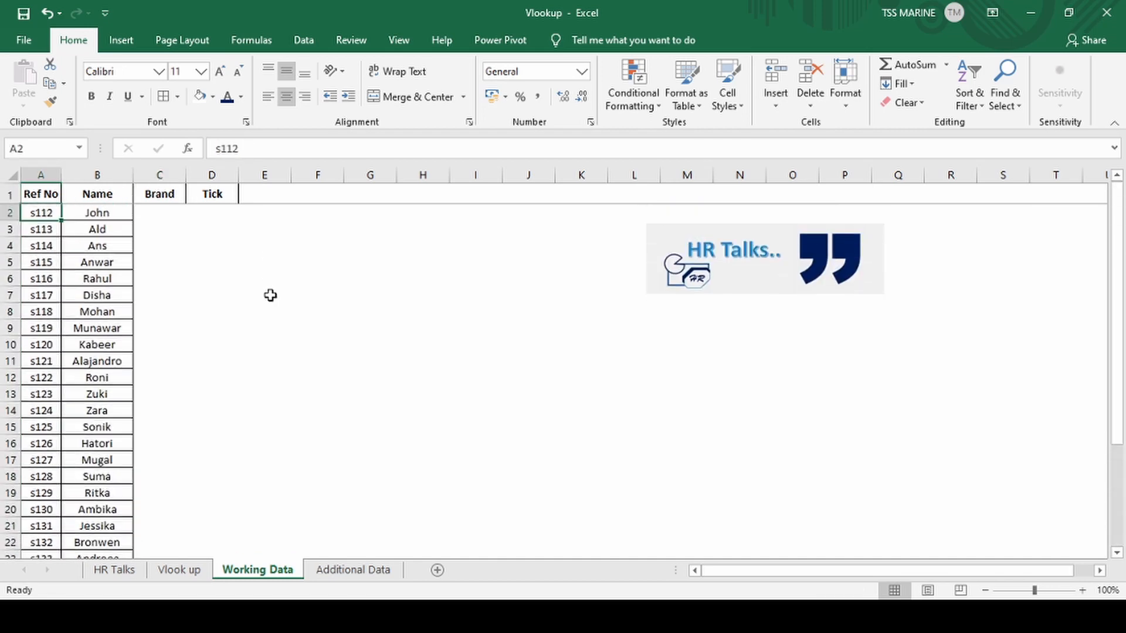
pyautogui.press('Up')
pyautogui.press('Right')
pyautogui.press('Right')
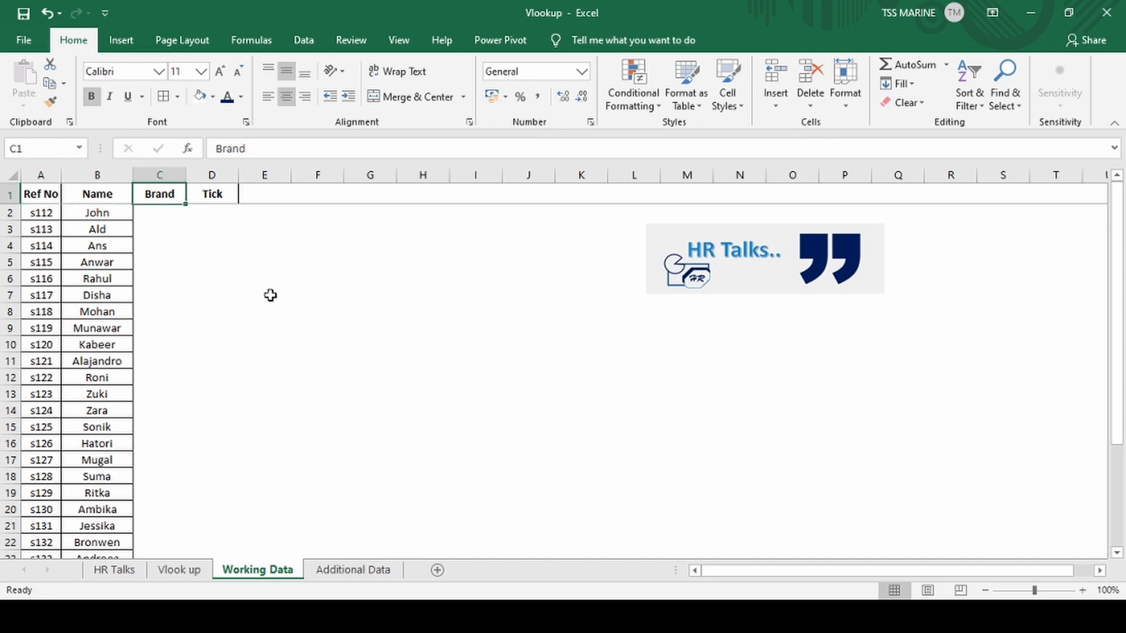
pyautogui.hotkey('shift', 'Right')
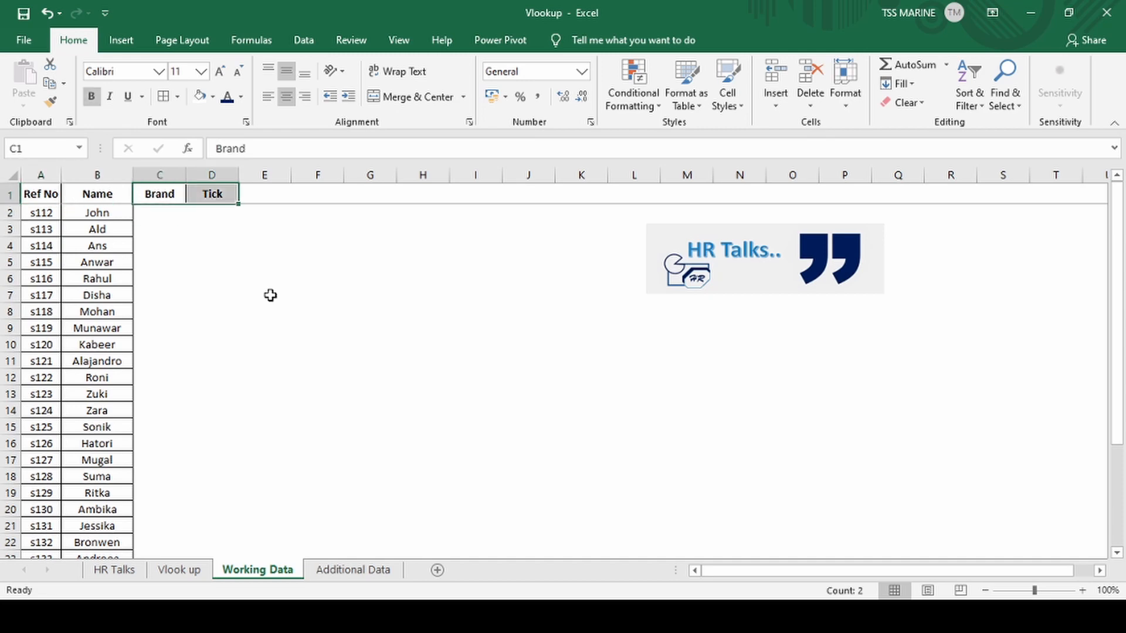
pyautogui.press('Right')
pyautogui.press('Right')
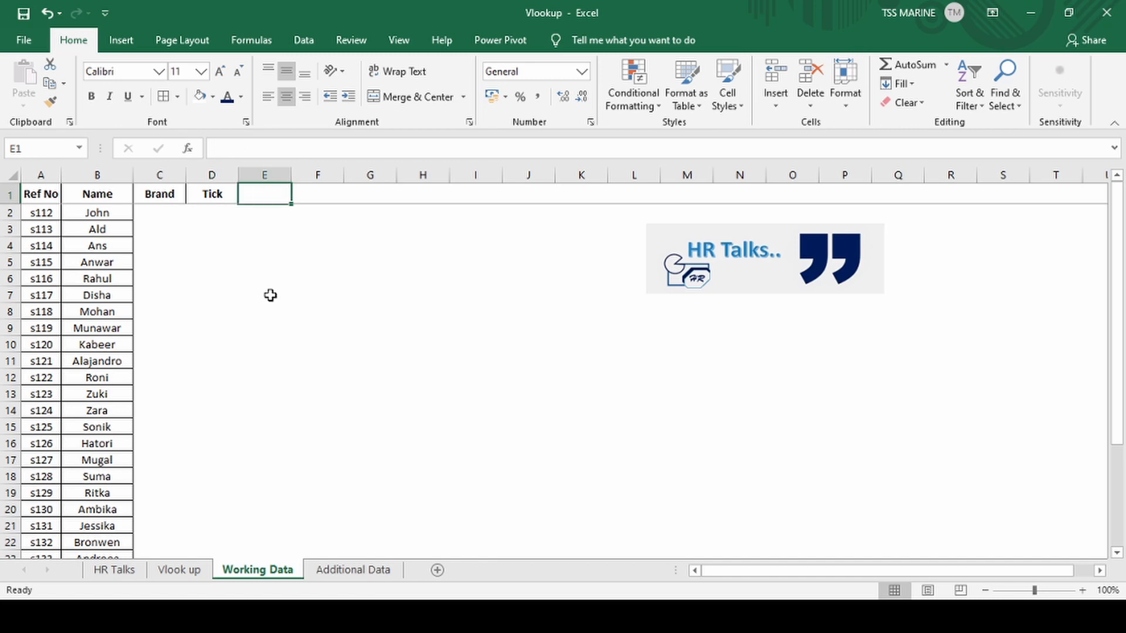
pyautogui.press('Left')
pyautogui.press('Left')
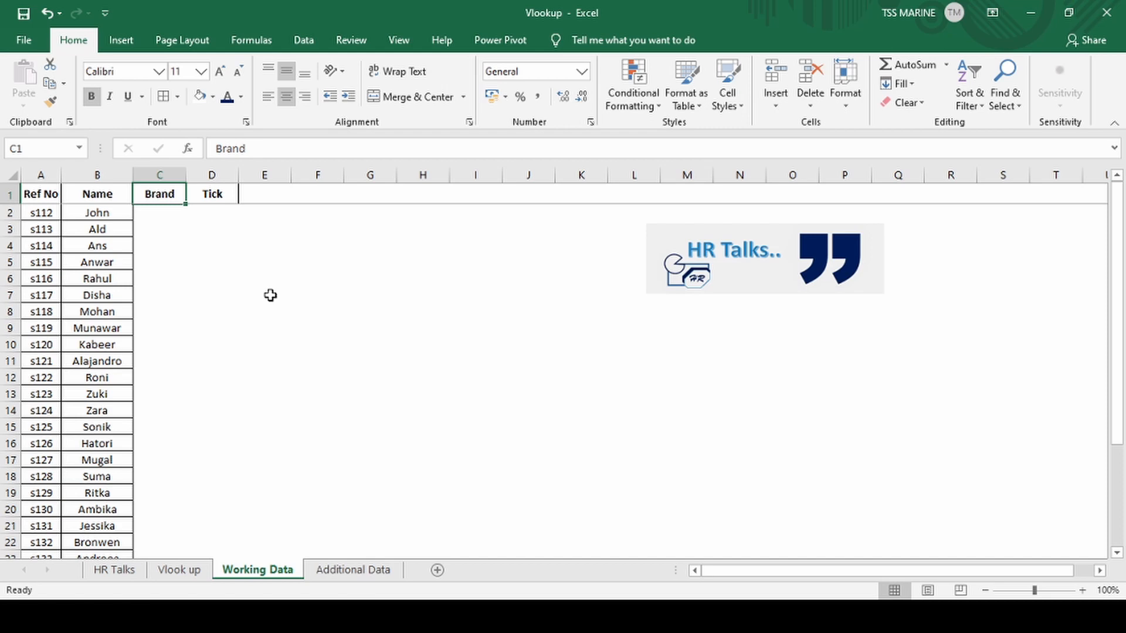
pyautogui.press('Down')
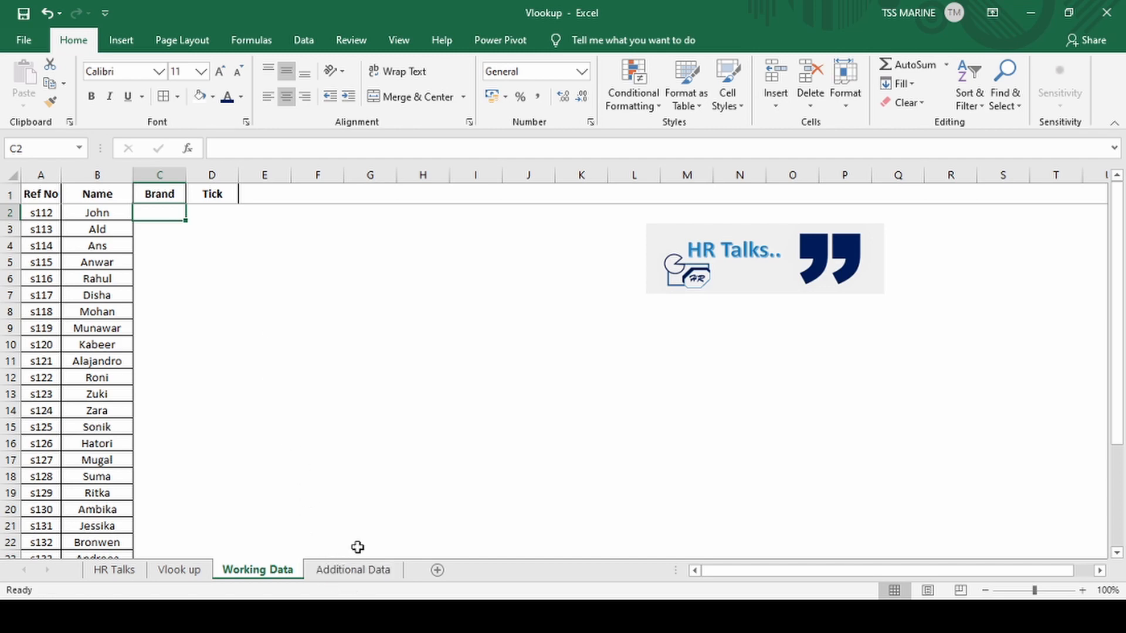
# Review the Date, Ref No, Brand and Tick columns of the Additional Data sheet.
pyautogui.hotkey('ctrl', 'pagedown')
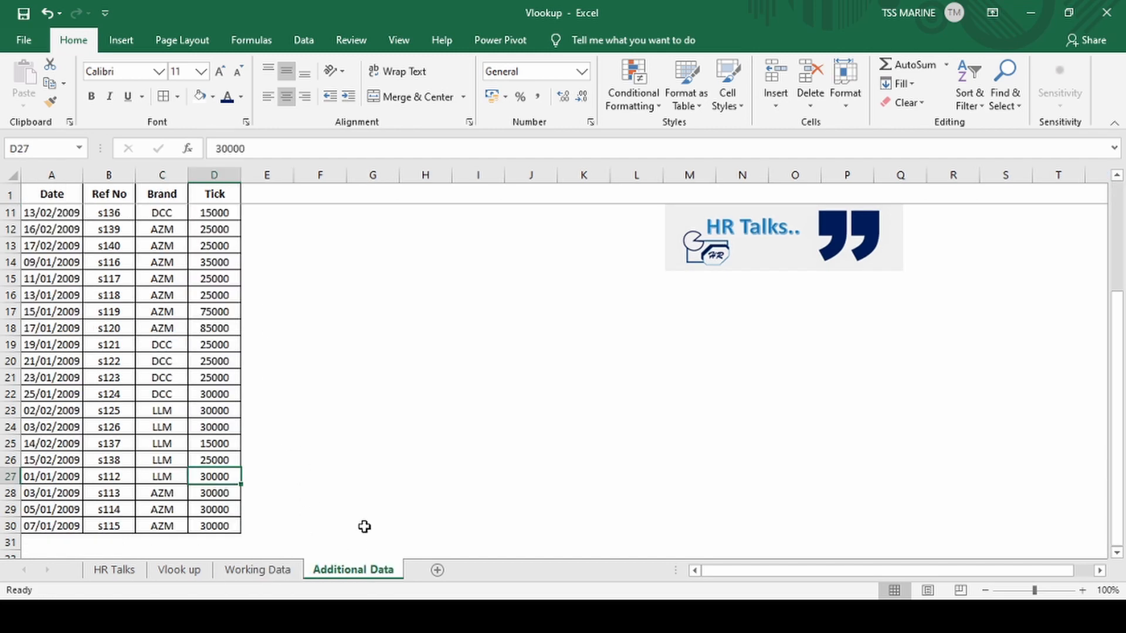
pyautogui.click(53, 200)
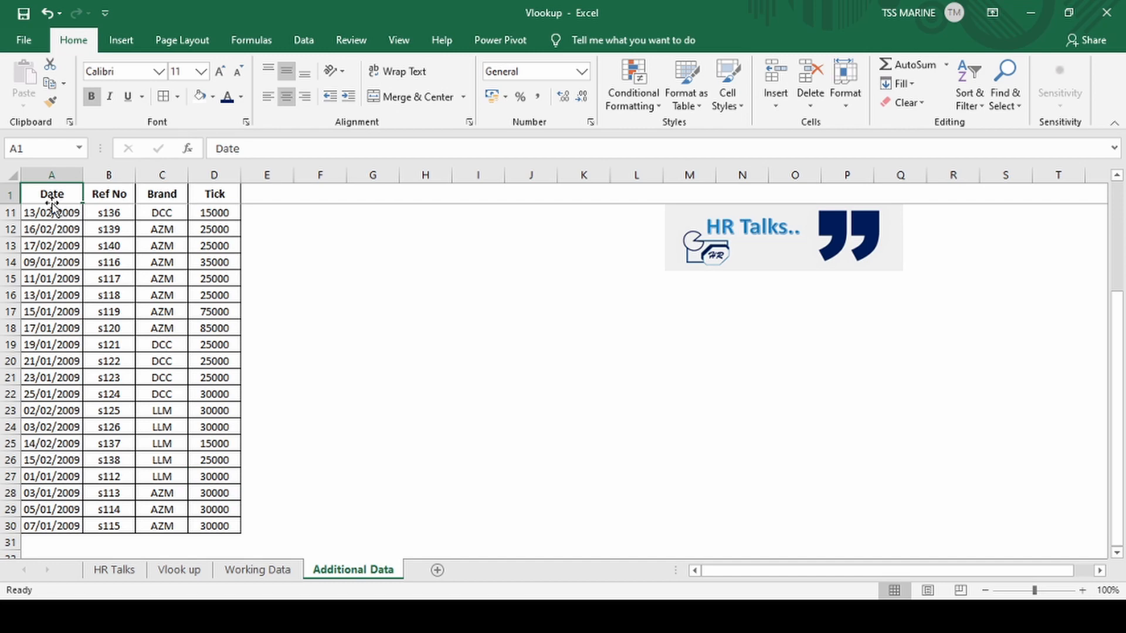
pyautogui.scroll(3, 53, 204)
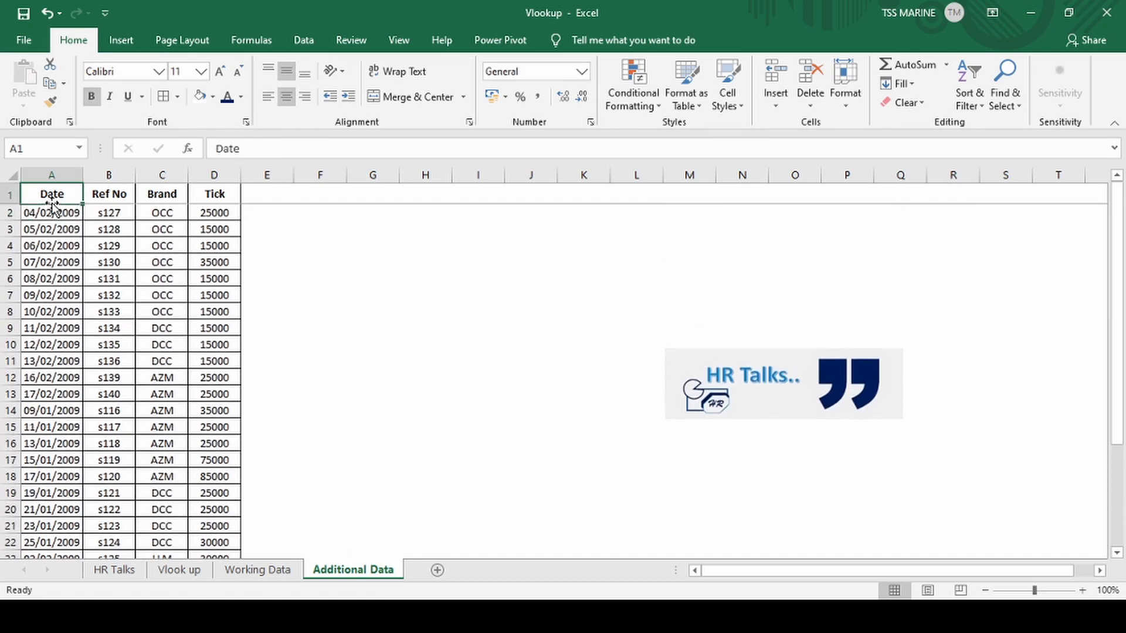
pyautogui.press('Right')
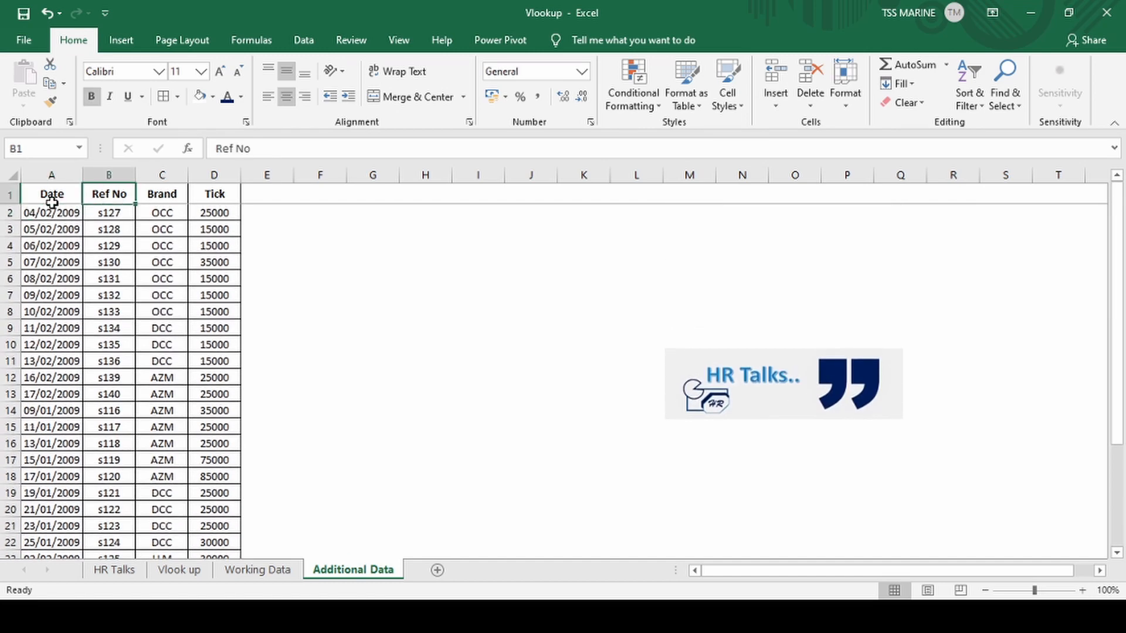
pyautogui.press('Right')
pyautogui.press('Right')
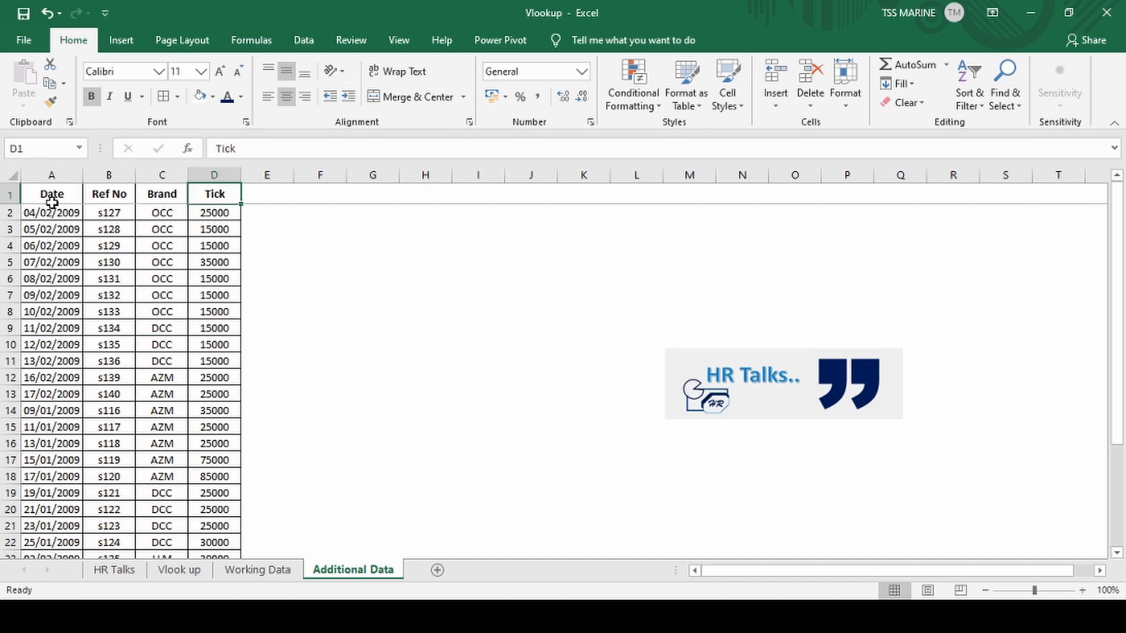
# Shade the whole Ref No column of the Additional Data sheet, B1:B30, with a fill colour.
pyautogui.press('Left')
pyautogui.press('Left')
pyautogui.hotkey('ctrl', 'shift', 'Down')
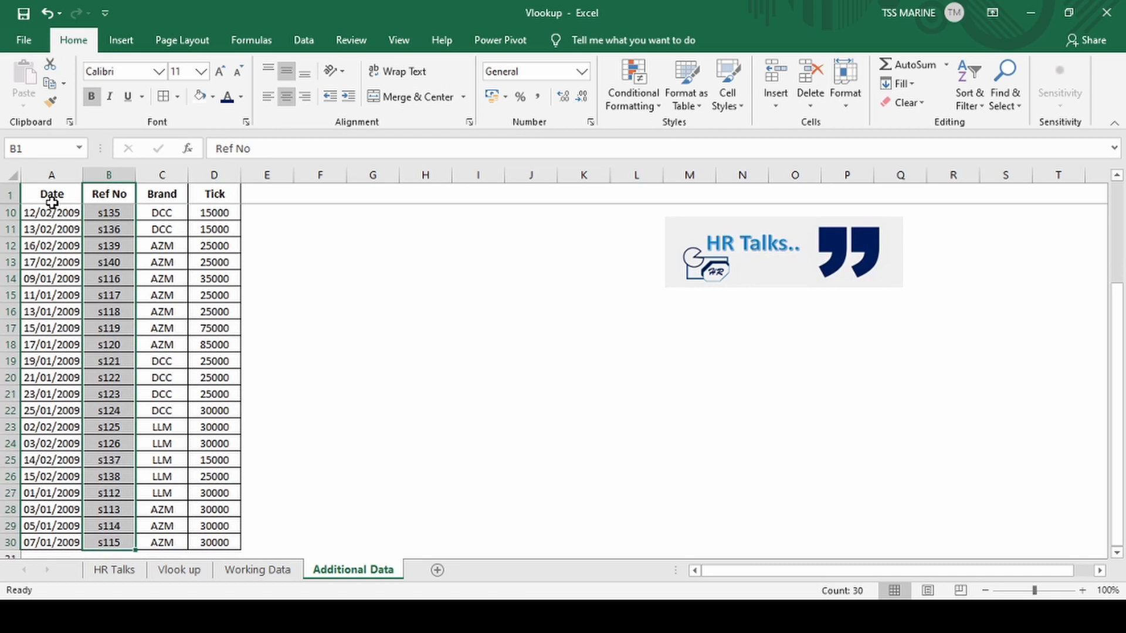
pyautogui.hotkey('alt', 'h')
pyautogui.press('h')
pyautogui.press('Escape')
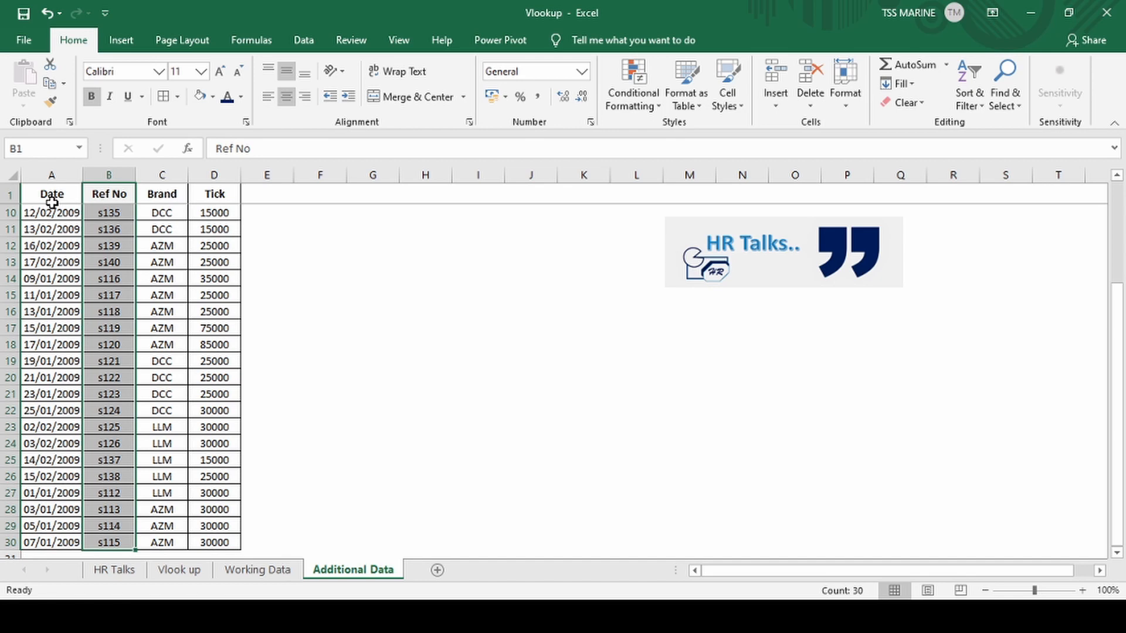
pyautogui.press('Down')
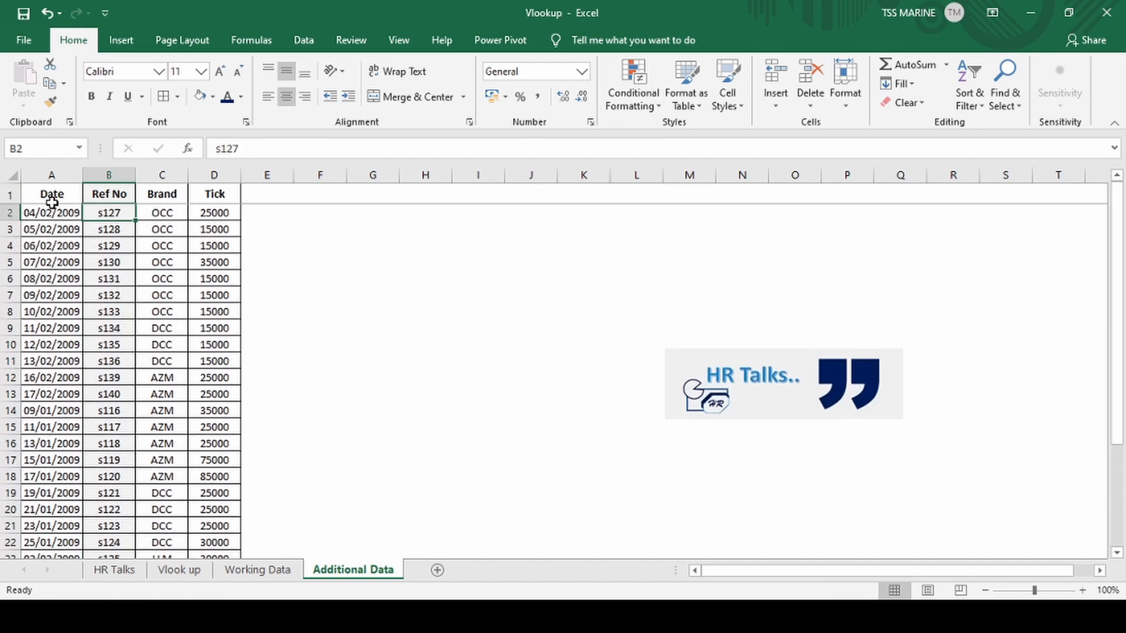
# Shade the whole Ref No column of the Working Data sheet, A1:A30, with a fill colour.
pyautogui.hotkey('ctrl', 'pageup')
pyautogui.press('Left')
pyautogui.press('Left')
pyautogui.press('Up')
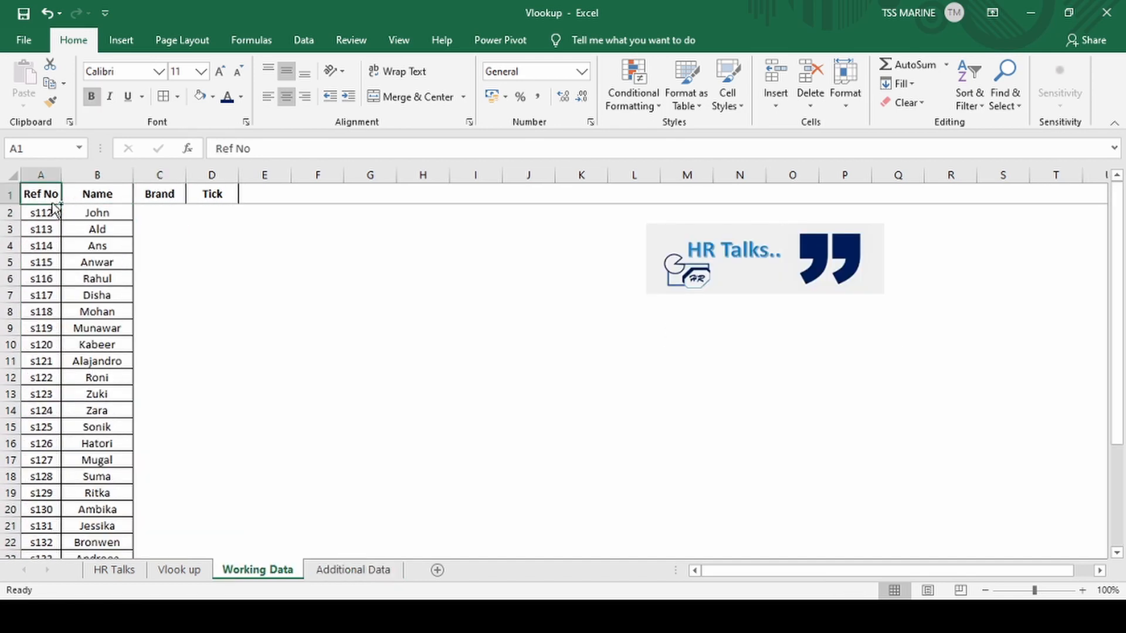
pyautogui.hotkey('ctrl', 'shift', 'Down')
pyautogui.press('alt')
pyautogui.press('h')
pyautogui.press('h')
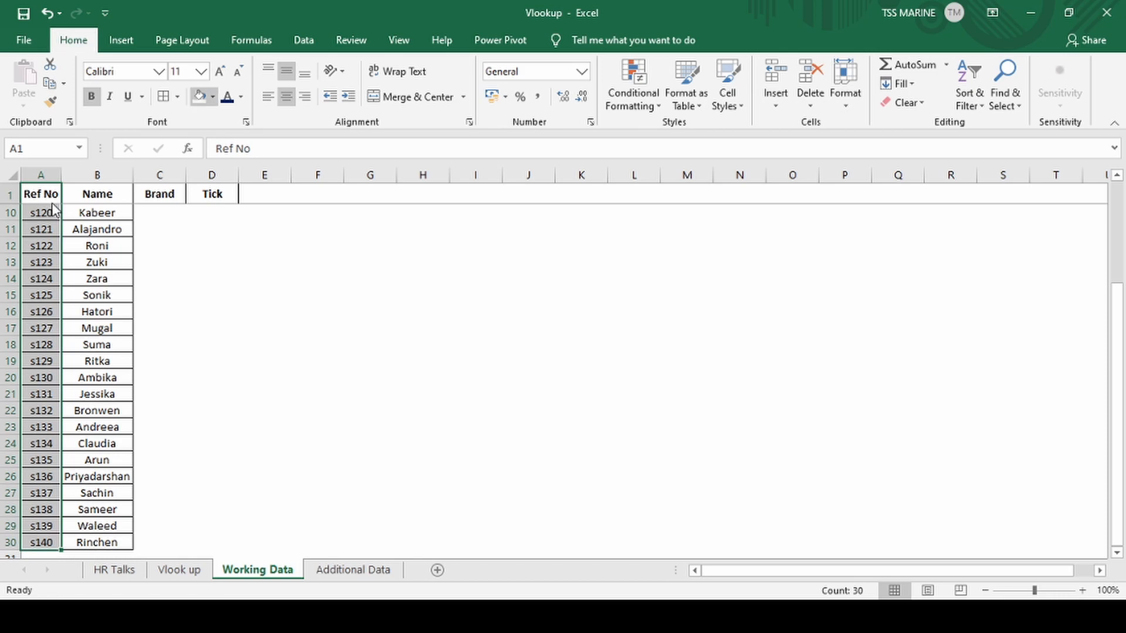
pyautogui.press('Down')
pyautogui.press('Down')
pyautogui.press('Down')
pyautogui.press('Down')
pyautogui.press('Down')
pyautogui.press('Down')
pyautogui.press('Down')
pyautogui.press('Return')
pyautogui.press('Down')
pyautogui.press('Up')
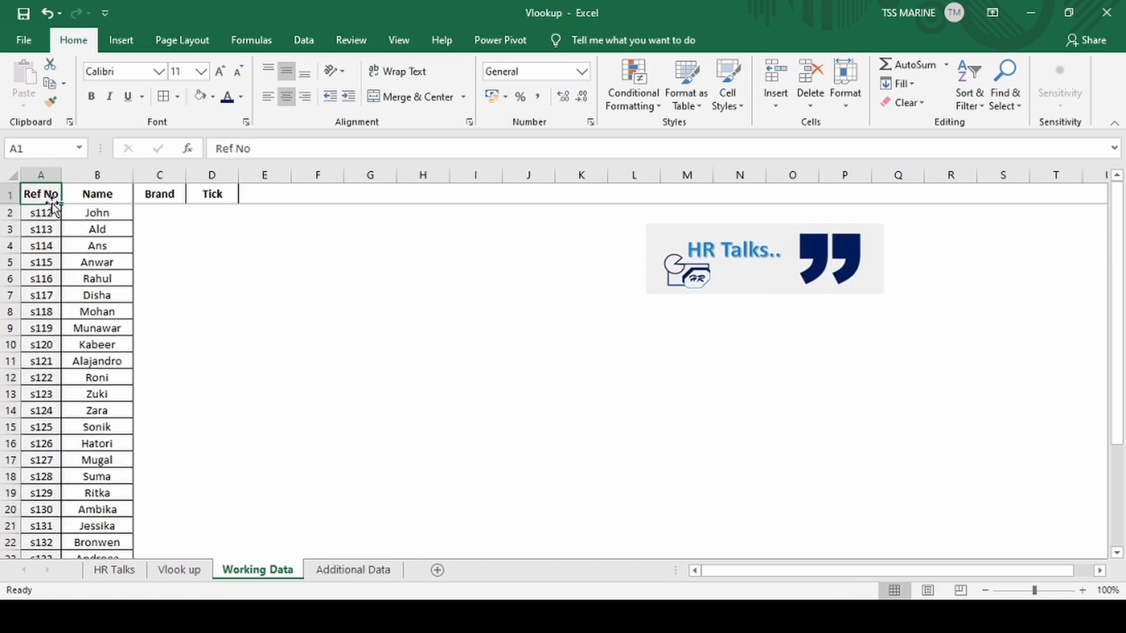
# Compare the Ref No columns of the two data sheets and examine the Working Data row missing its Brand value.
pyautogui.hotkey('shift', 'Down')
pyautogui.hotkey('ctrl', 'pagedown')
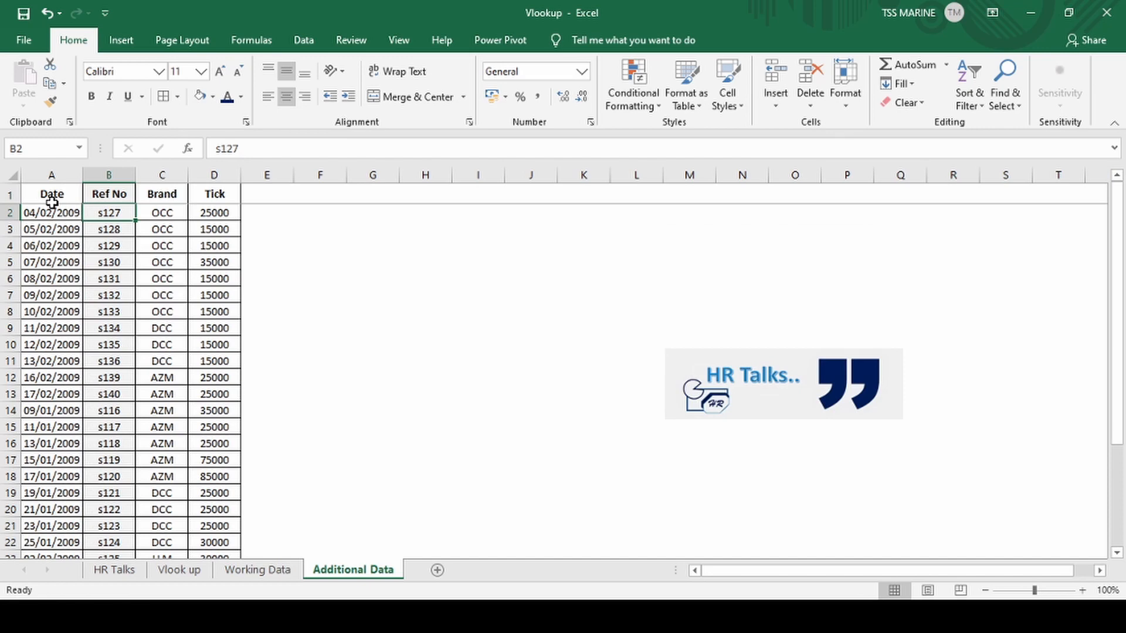
pyautogui.hotkey('ctrl', 'pageup')
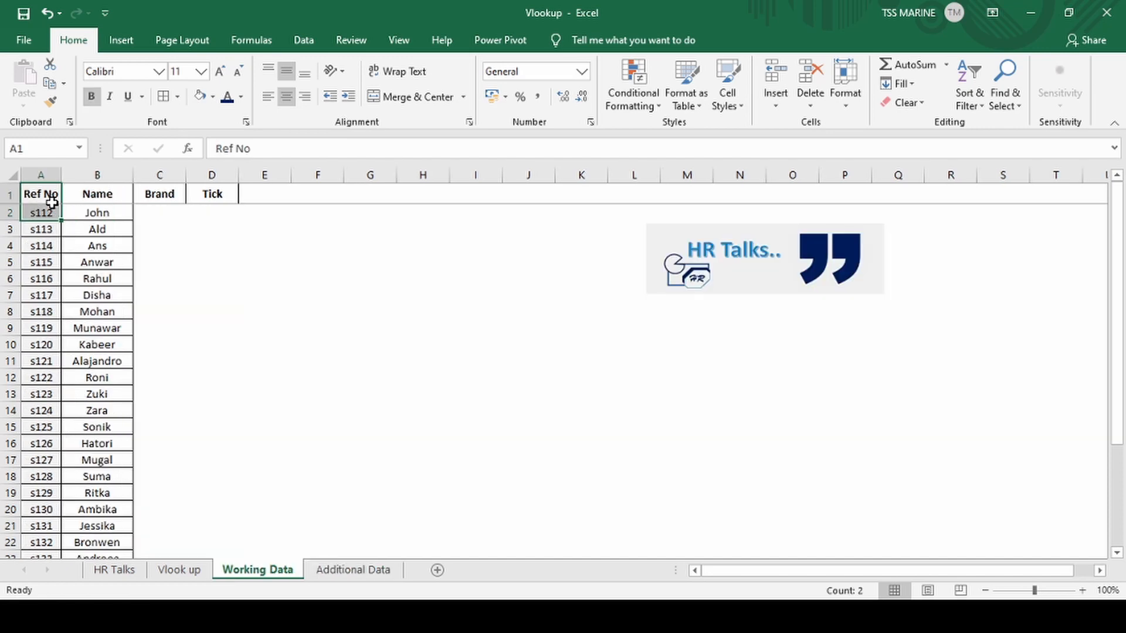
pyautogui.press('Down')
pyautogui.press('Right')
pyautogui.press('Right')
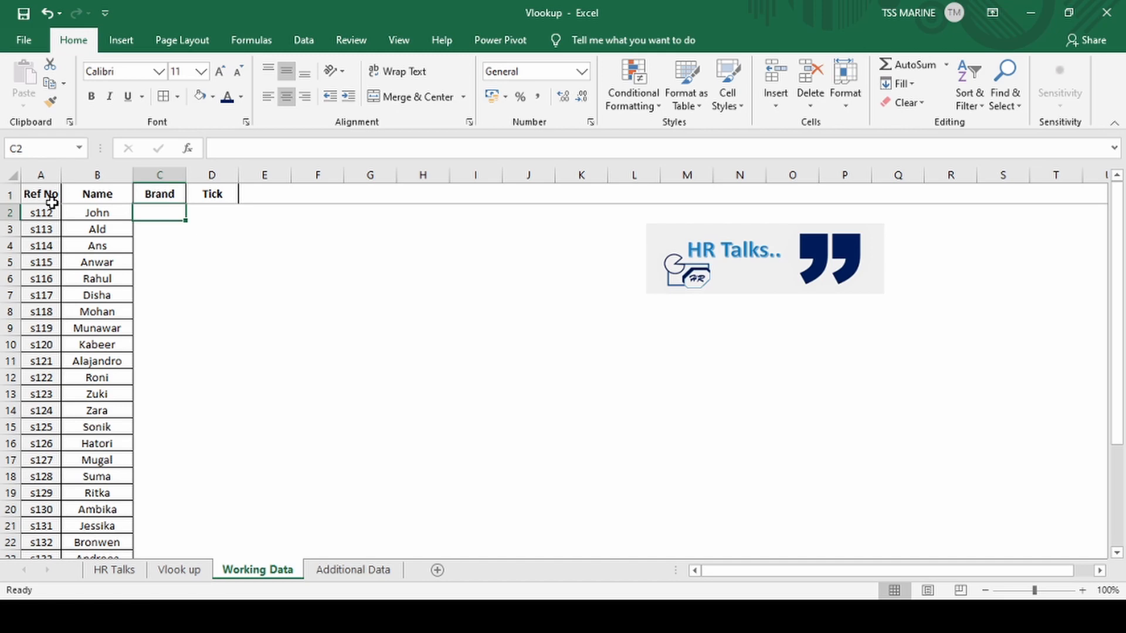
pyautogui.press('Left')
pyautogui.press('Left')
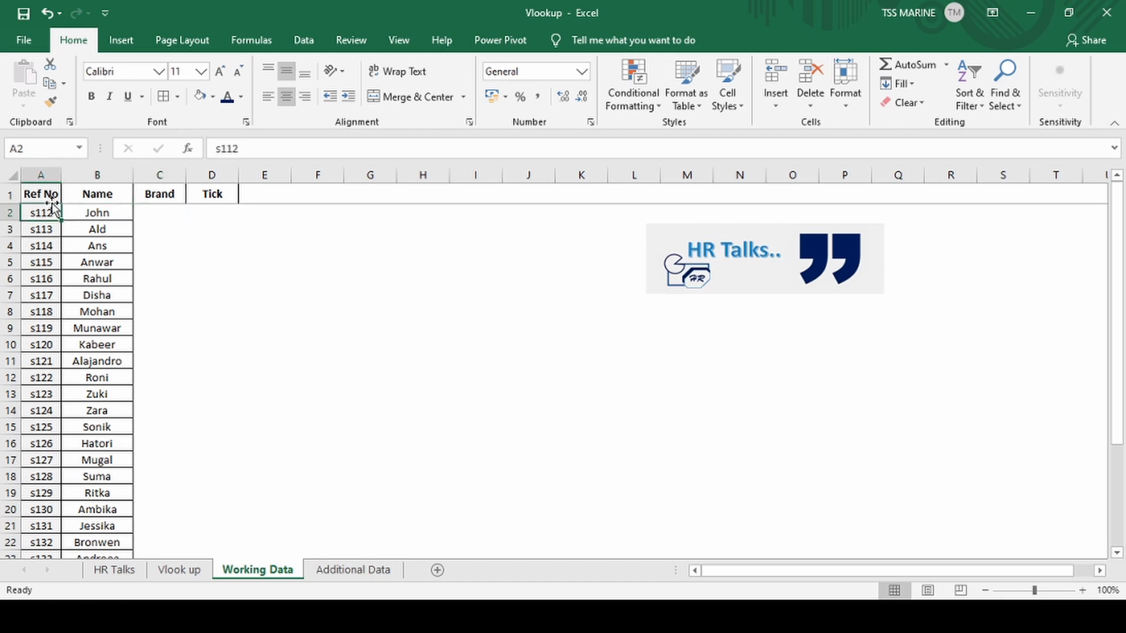
pyautogui.press('Right')
pyautogui.press('Right')
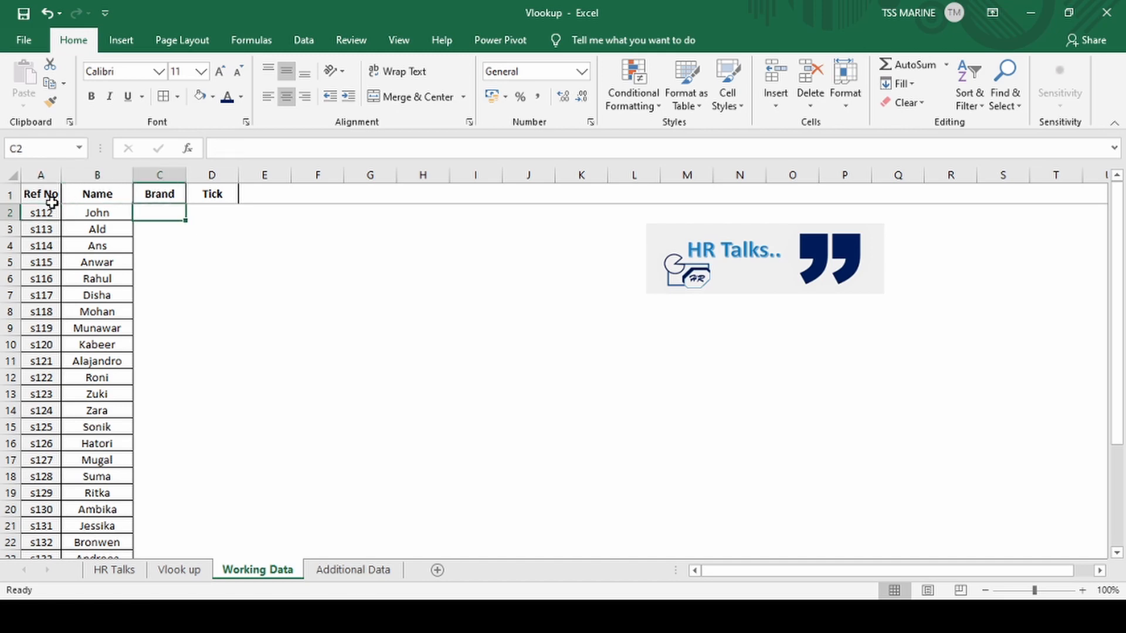
# Filter the Additional Data table by Ref No s112 and check that record's Brand and Tick values.
pyautogui.hotkey('ctrl', 'pagedown')
pyautogui.press('Up')
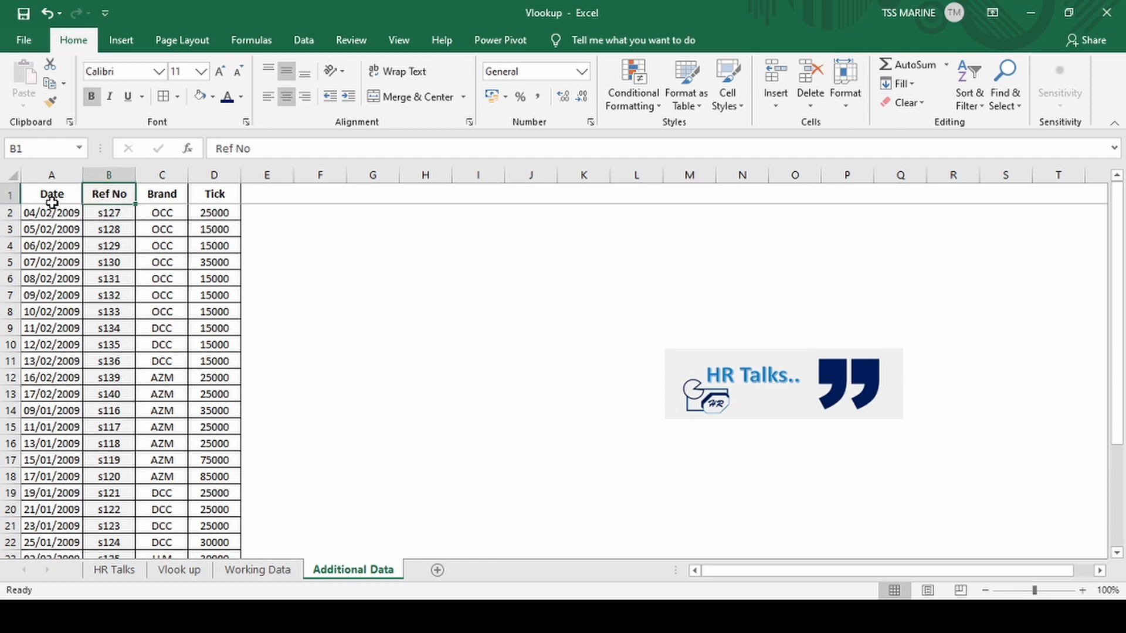
pyautogui.hotkey('ctrl', 'shift', 'l')
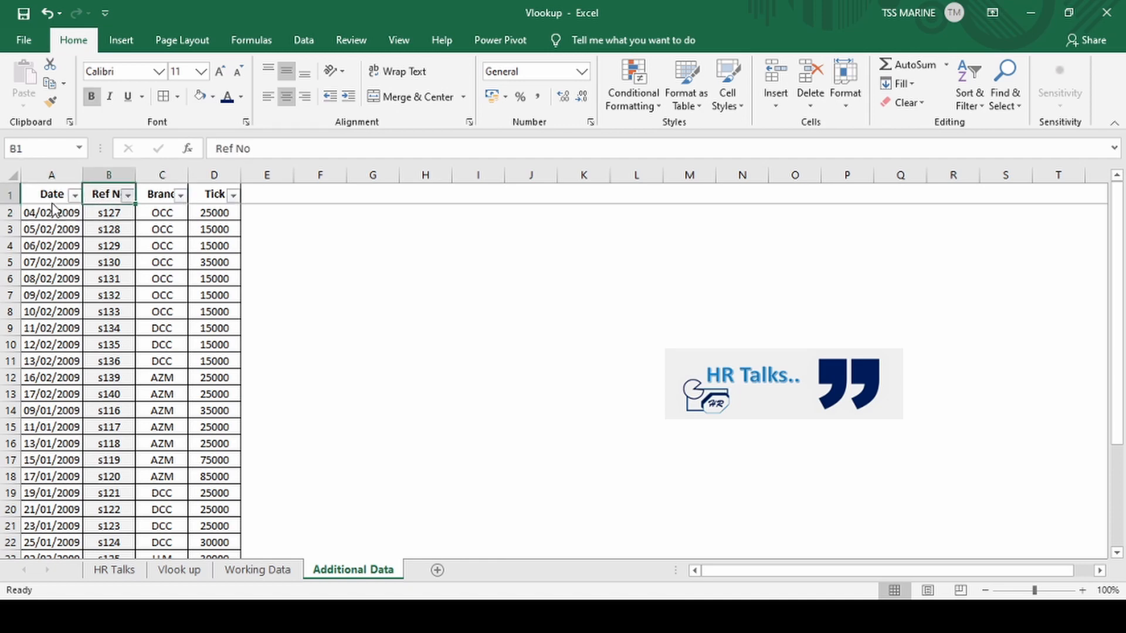
pyautogui.press('Down')
pyautogui.press('Right')
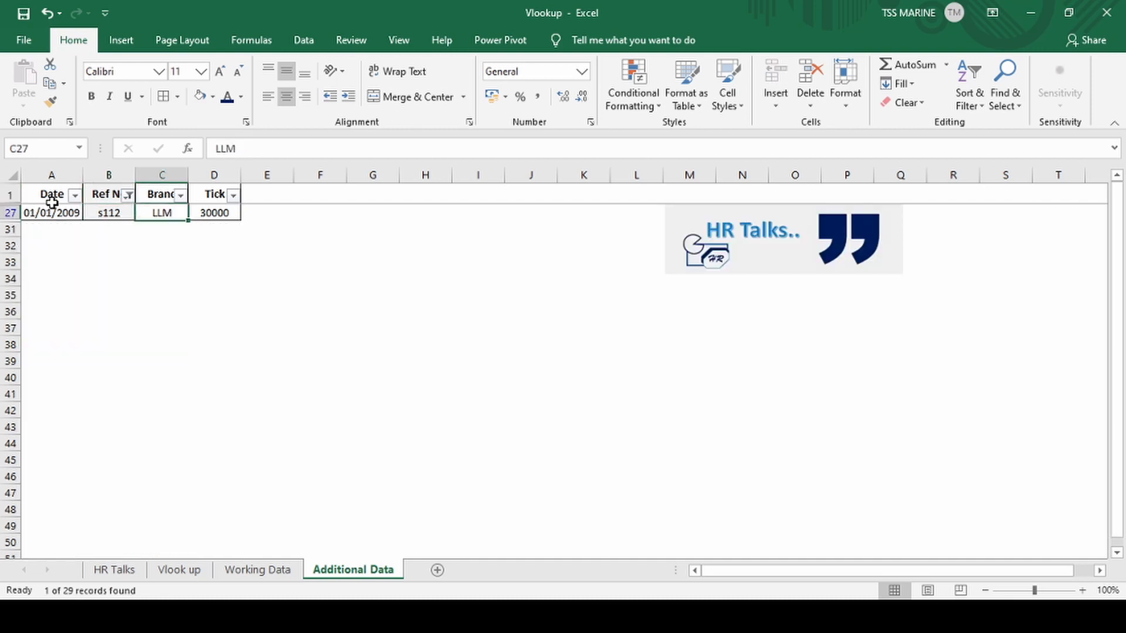
pyautogui.press('Right')
pyautogui.press('Left')
pyautogui.press('Left')
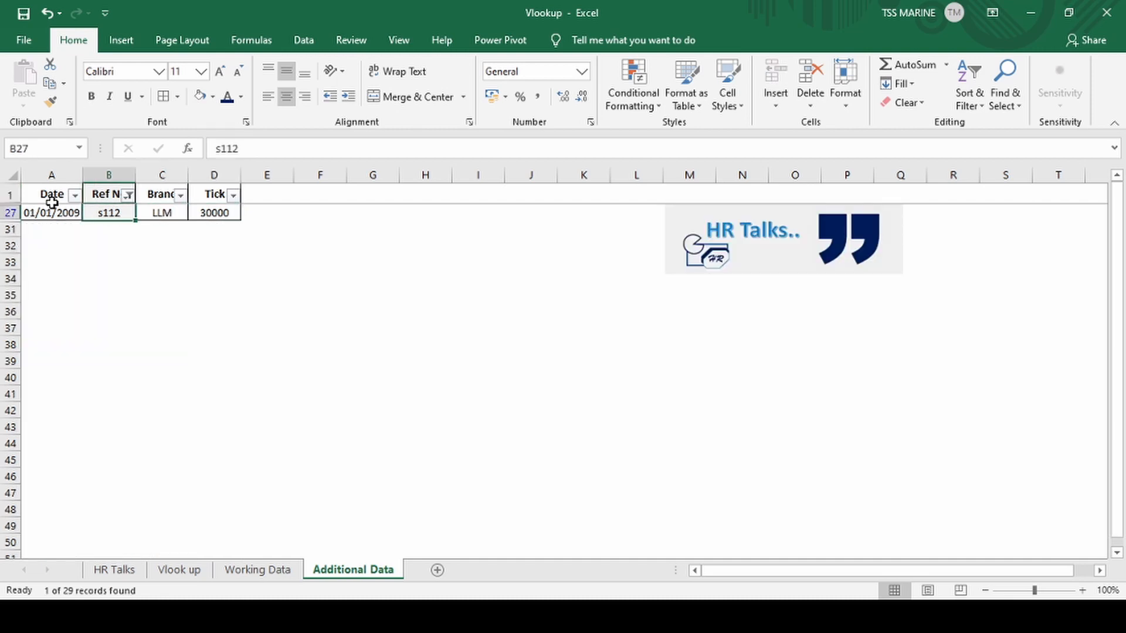
pyautogui.press('Right')
pyautogui.press('Right')
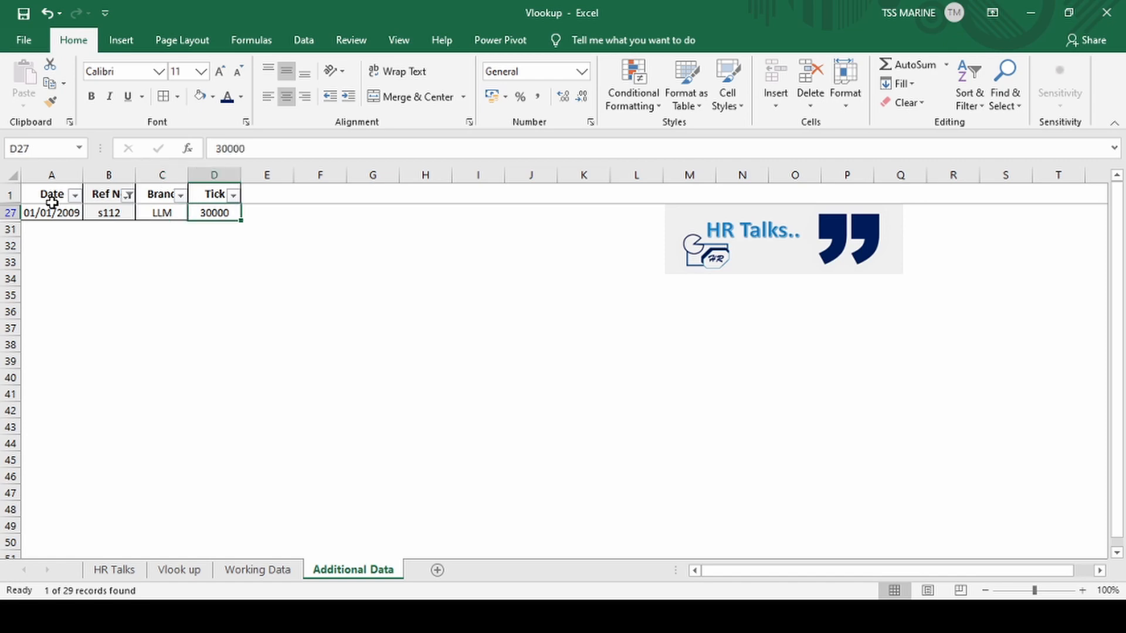
# Examine the Name column of the Working Data sheet down to its last record in row 30.
pyautogui.hotkey('ctrl', 'pageup')
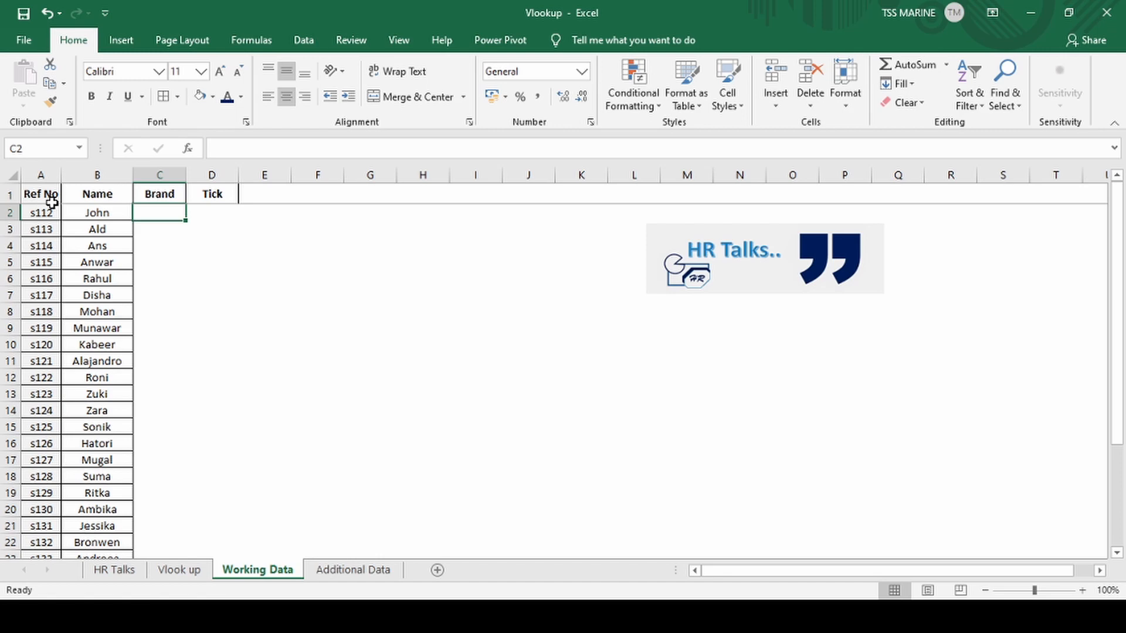
pyautogui.press('Left')
pyautogui.hotkey('ctrl', 'Down')
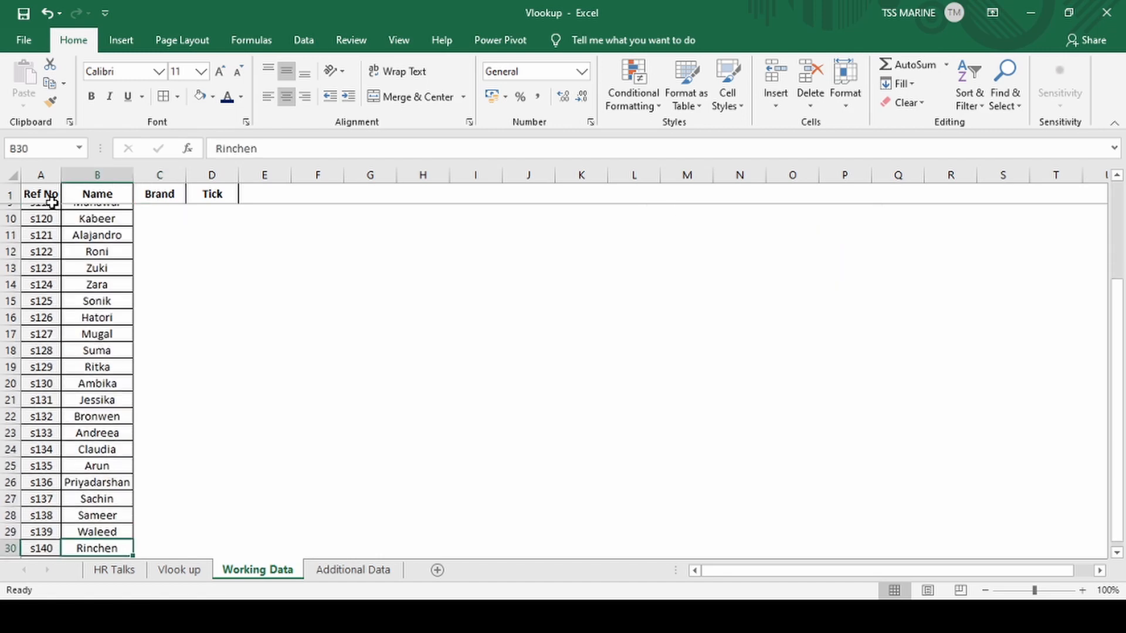
pyautogui.hotkey('ctrl', 'Up')
pyautogui.press('Down')
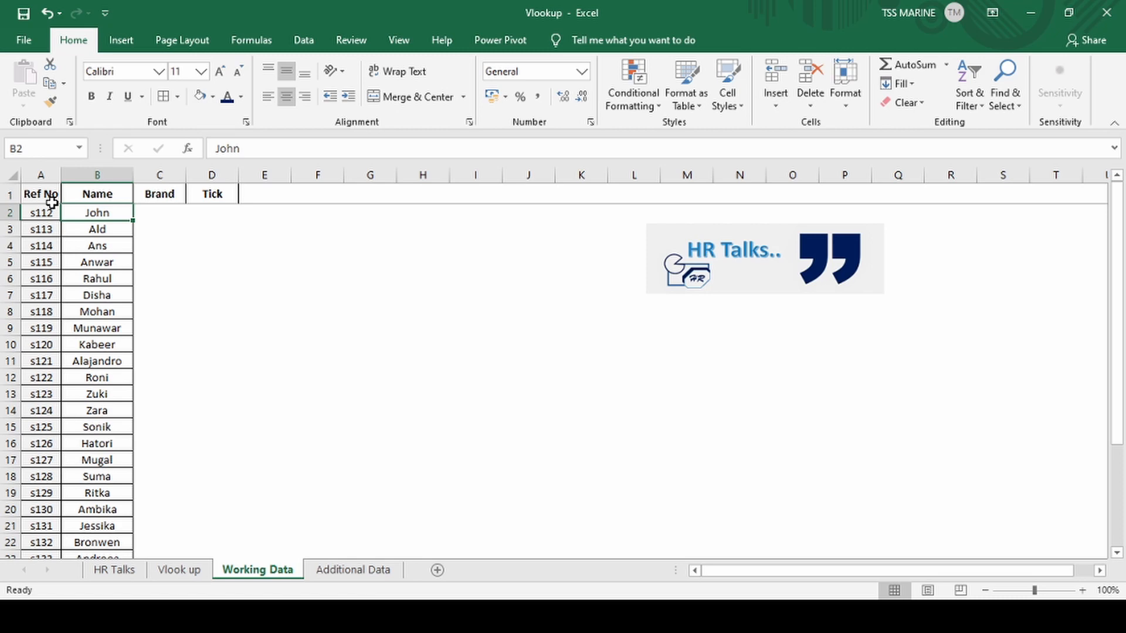
# Remove the Ref No filter from the Additional Data table so that all its records are shown.
pyautogui.hotkey('ctrl', 'pagedown')
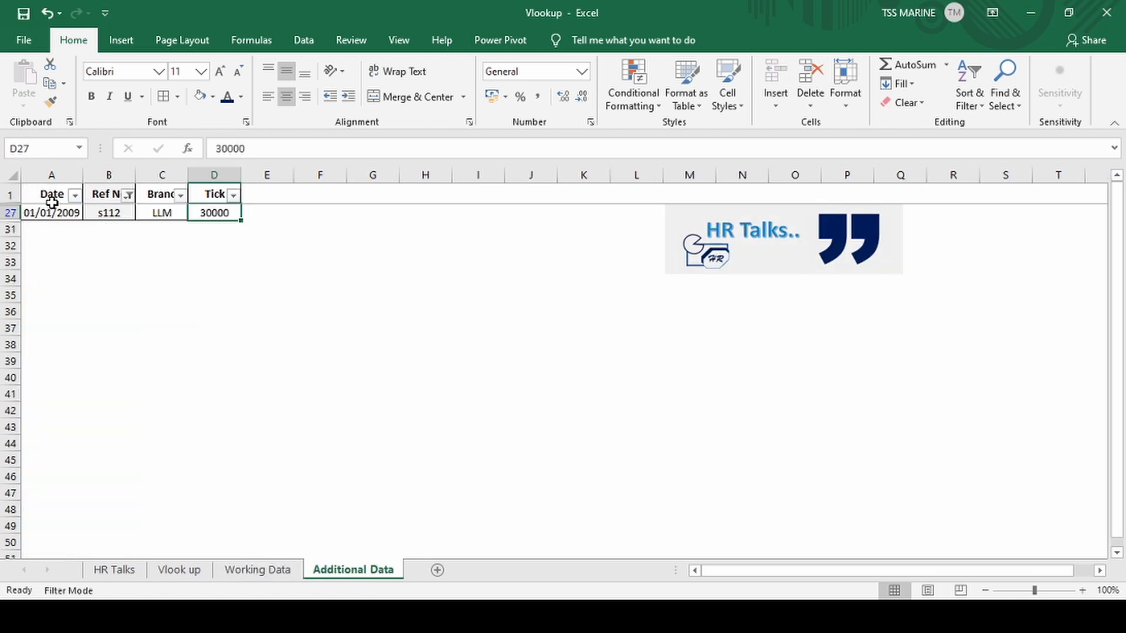
pyautogui.hotkey('ctrl', 'Up')
pyautogui.hotkey('ctrl', 'shift', 'l')
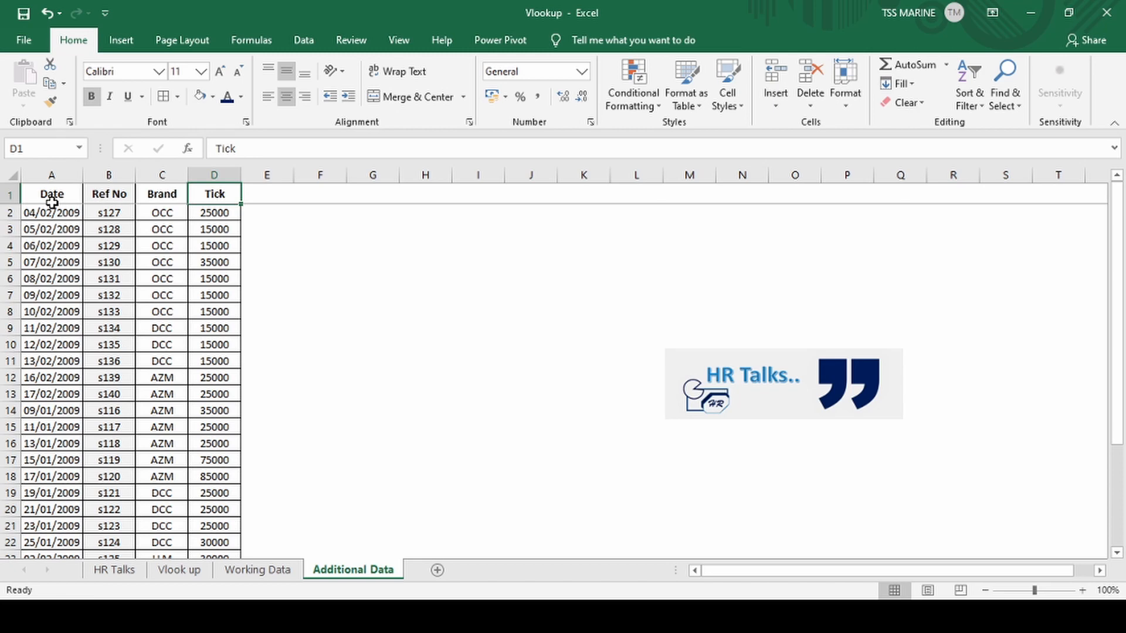
# Start a VLOOKUP formula in cell C2 of the Working Data sheet with A2 as the lookup value.
pyautogui.hotkey('ctrl', 'pageup')
pyautogui.press('Right')
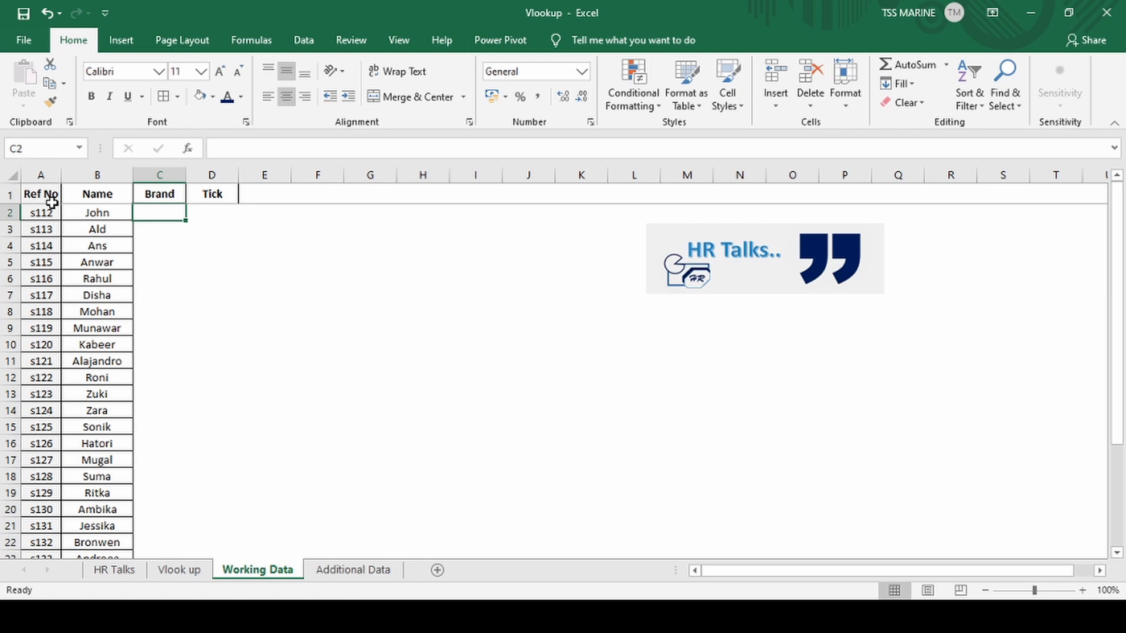
pyautogui.write('=')
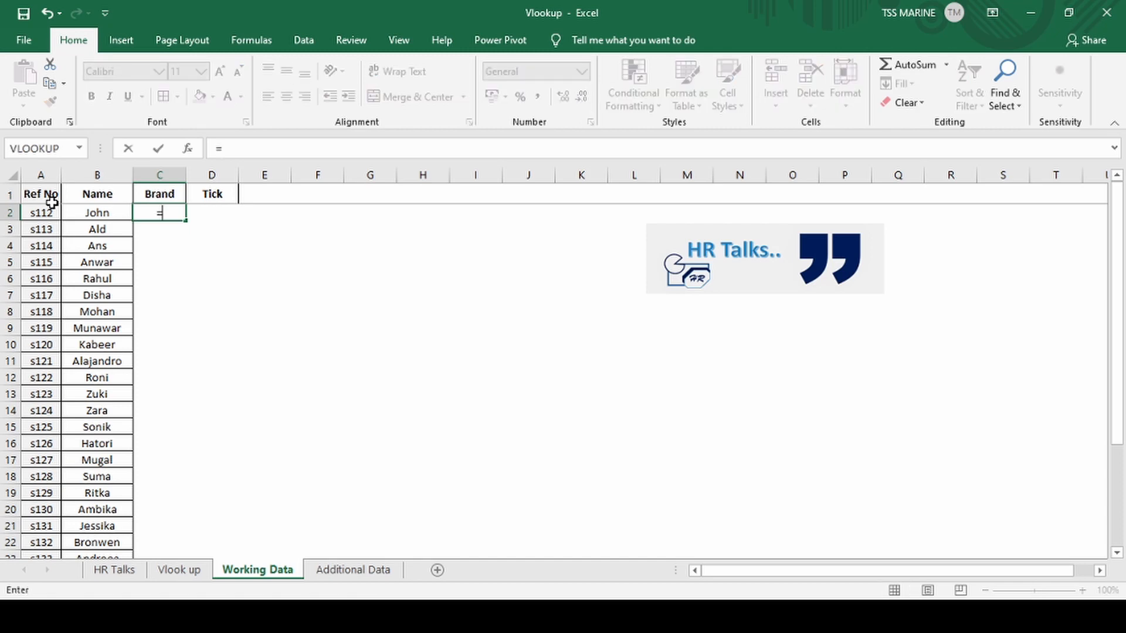
pyautogui.write('VLO')
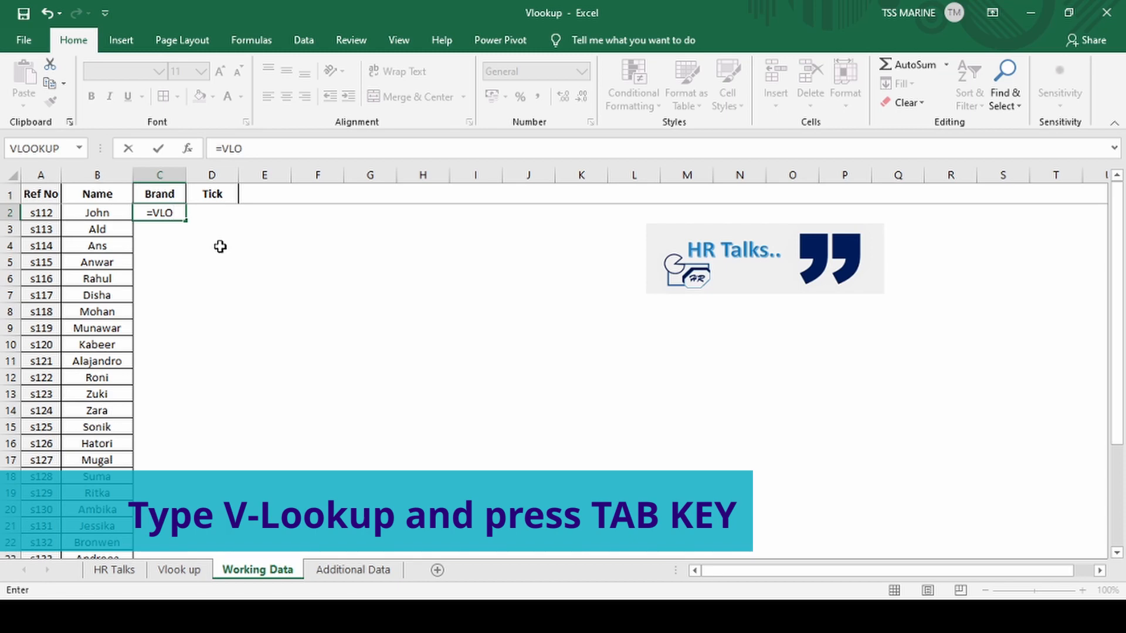
pyautogui.press('Tab')
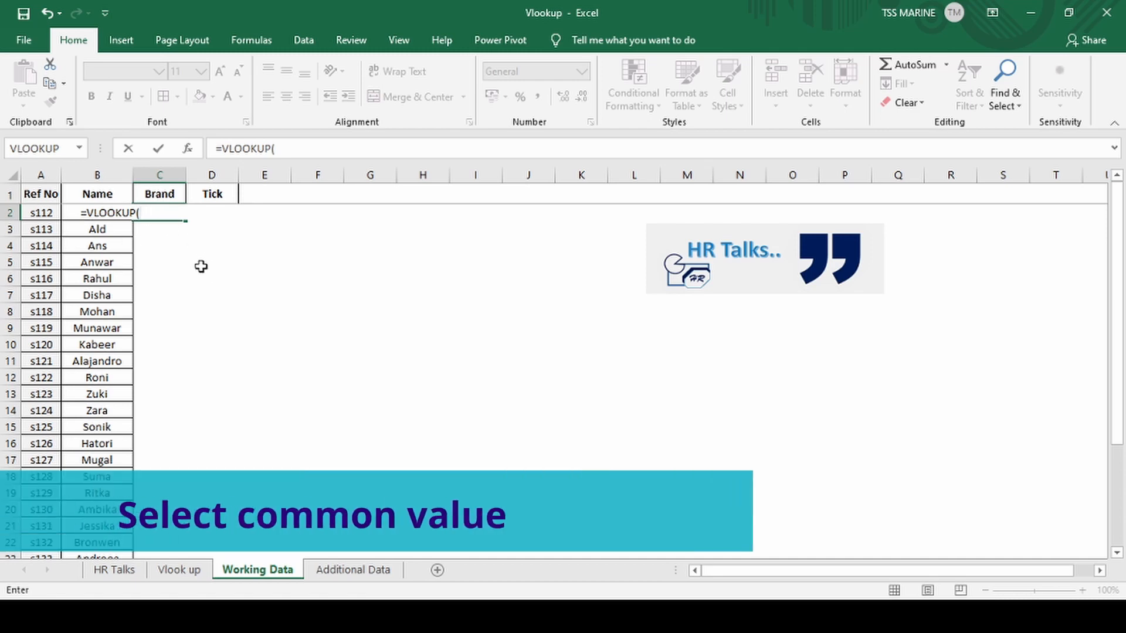
pyautogui.press('Left')
pyautogui.press('Left')
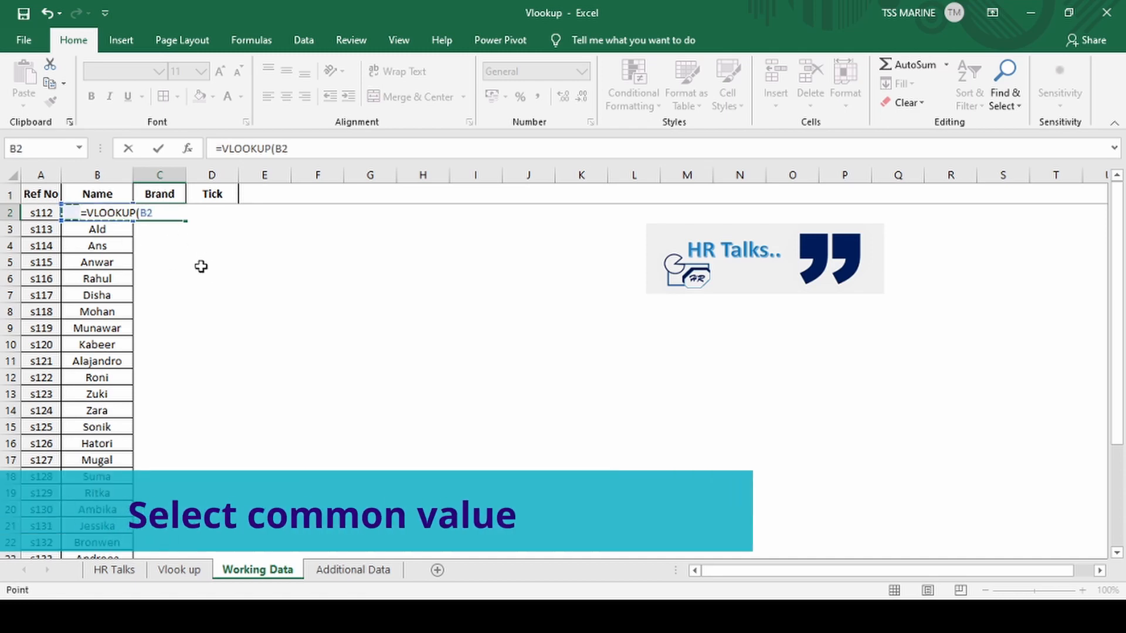
pyautogui.press('Right')
pyautogui.press('Left')
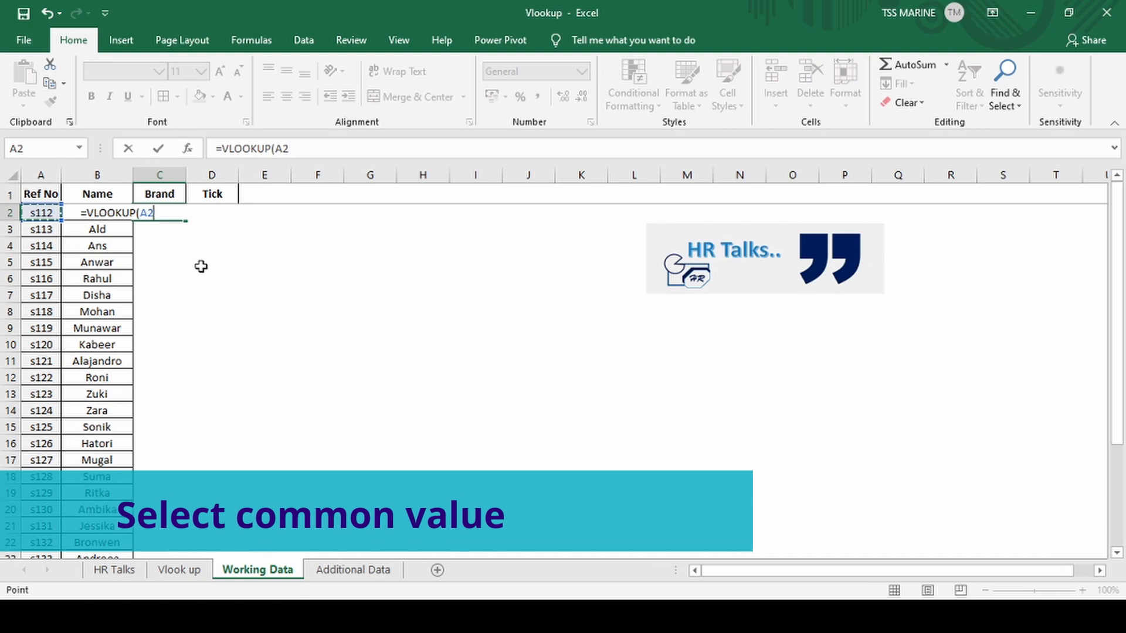
pyautogui.write(',')
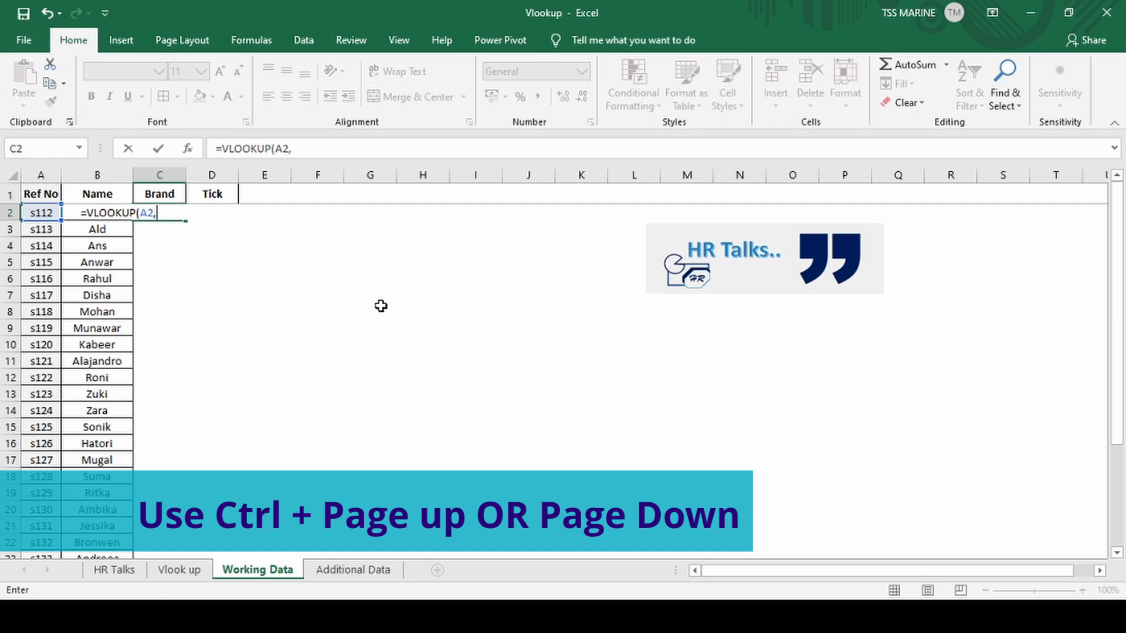
# Switch to the Additional Data sheet to supply the table array of the unfinished VLOOKUP formula.
pyautogui.hotkey('ctrl', 'pagedown')
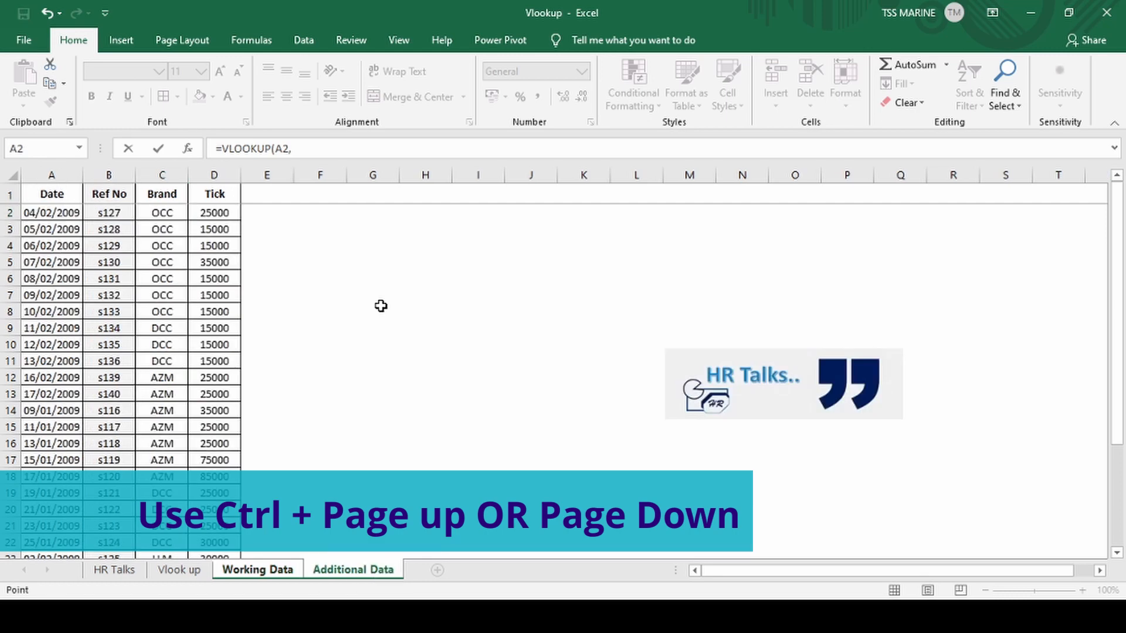
pyautogui.hotkey('ctrl', 'pageup')
pyautogui.hotkey('ctrl', 'pagedown')
pyautogui.hotkey('ctrl', 'pageup')
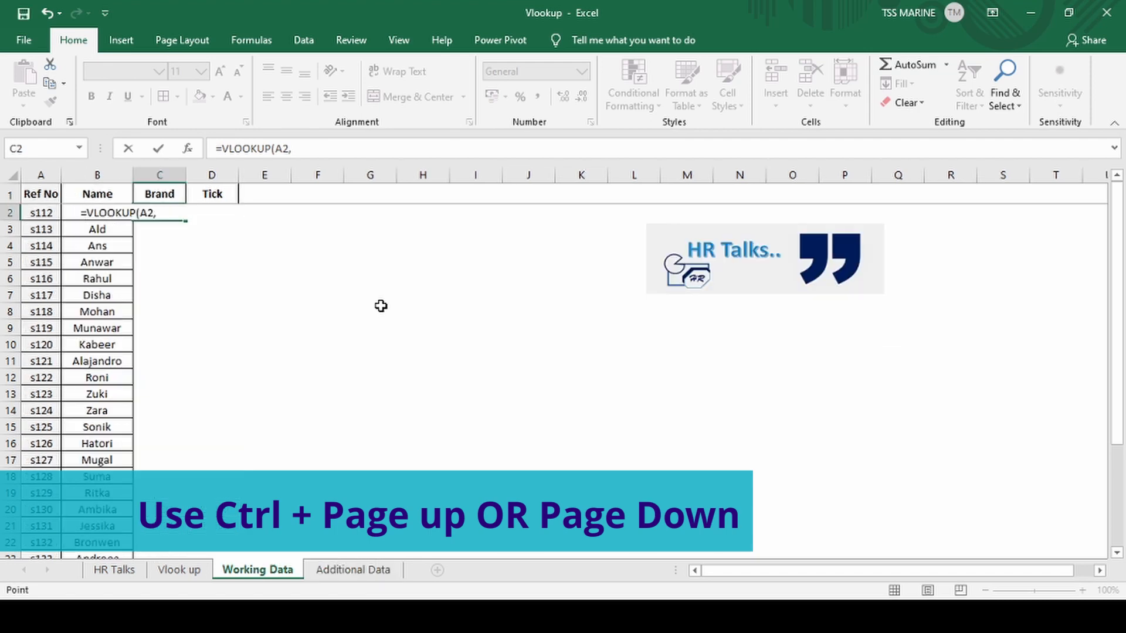
pyautogui.hotkey('ctrl', 'pagedown')
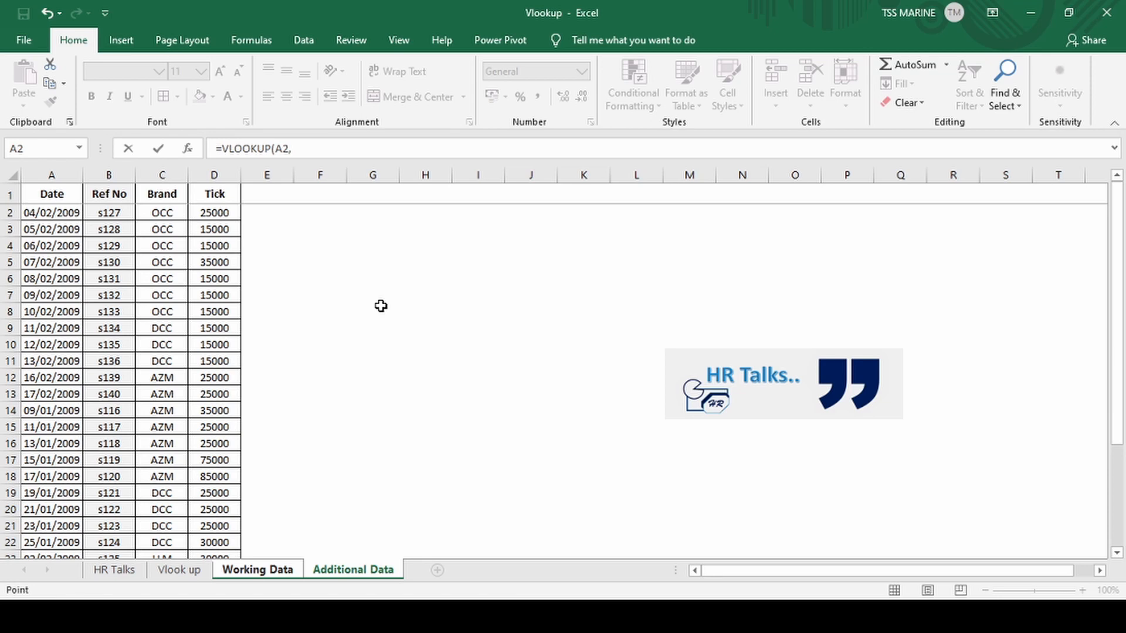
# Try selecting the Ref No, Brand and Tick columns, B1:D30, on the Additional Data sheet as the table array.
pyautogui.moveTo(109, 194); pyautogui.dragTo(215, 411)
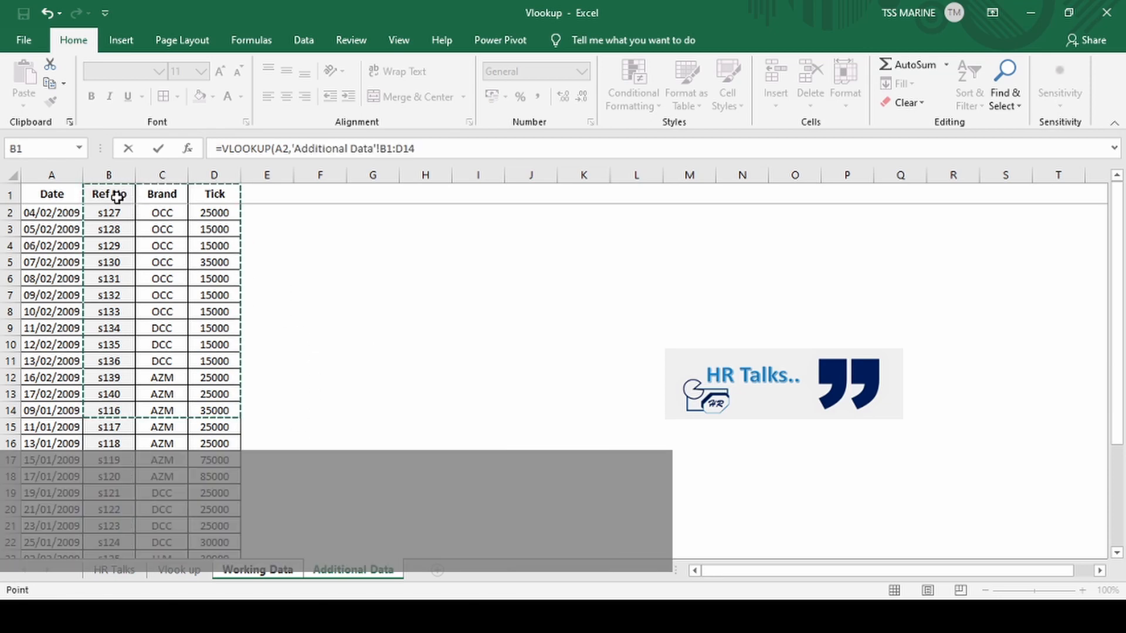
pyautogui.moveTo(110, 193); pyautogui.dragTo(181, 199)
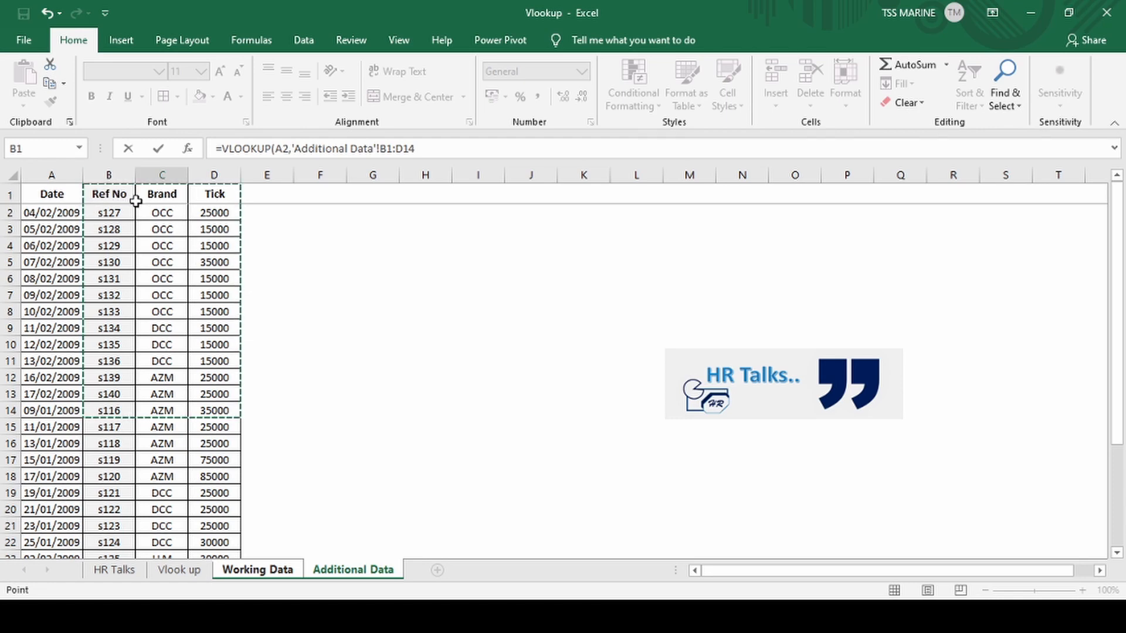
pyautogui.click(264, 570)
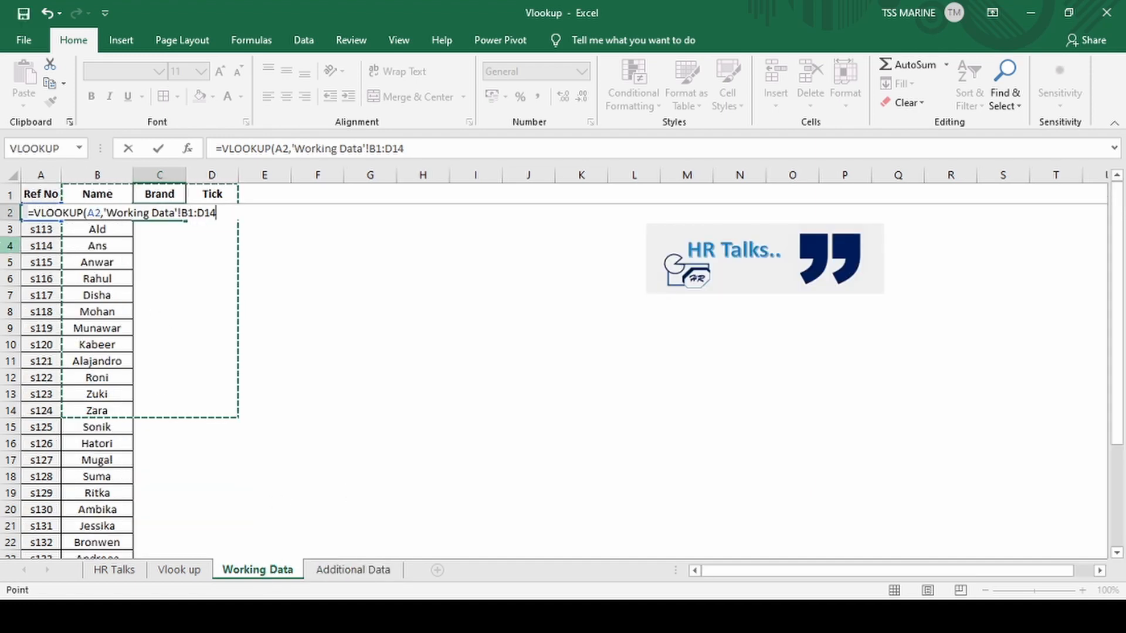
pyautogui.click(350, 571)
pyautogui.moveTo(111, 195); pyautogui.dragTo(196, 203)
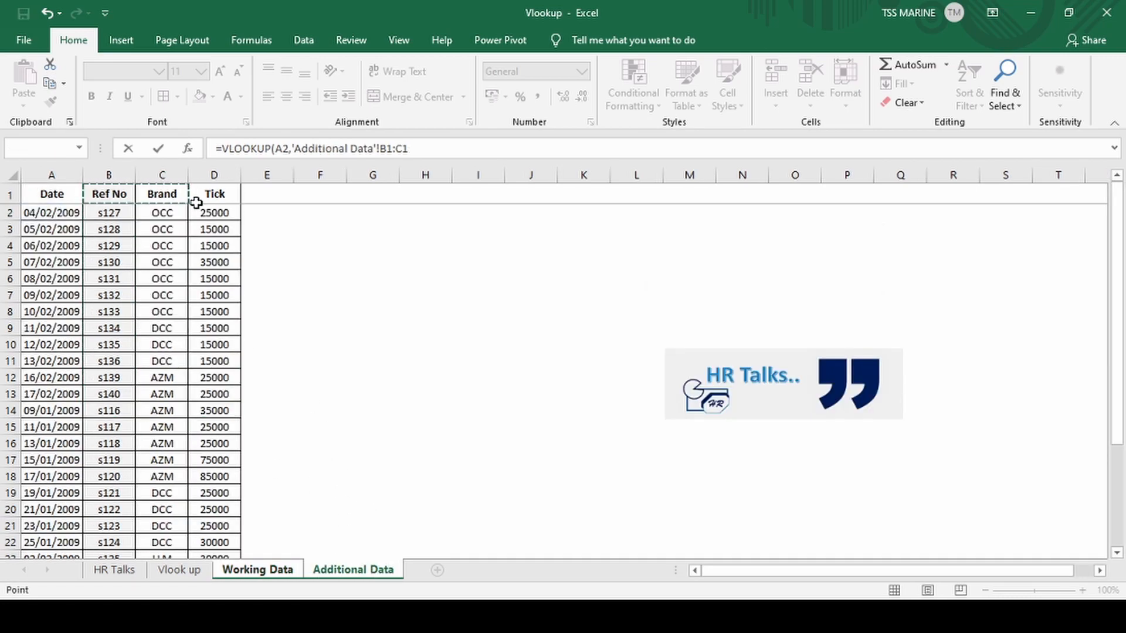
pyautogui.moveTo(217, 382); pyautogui.dragTo(201, 526)
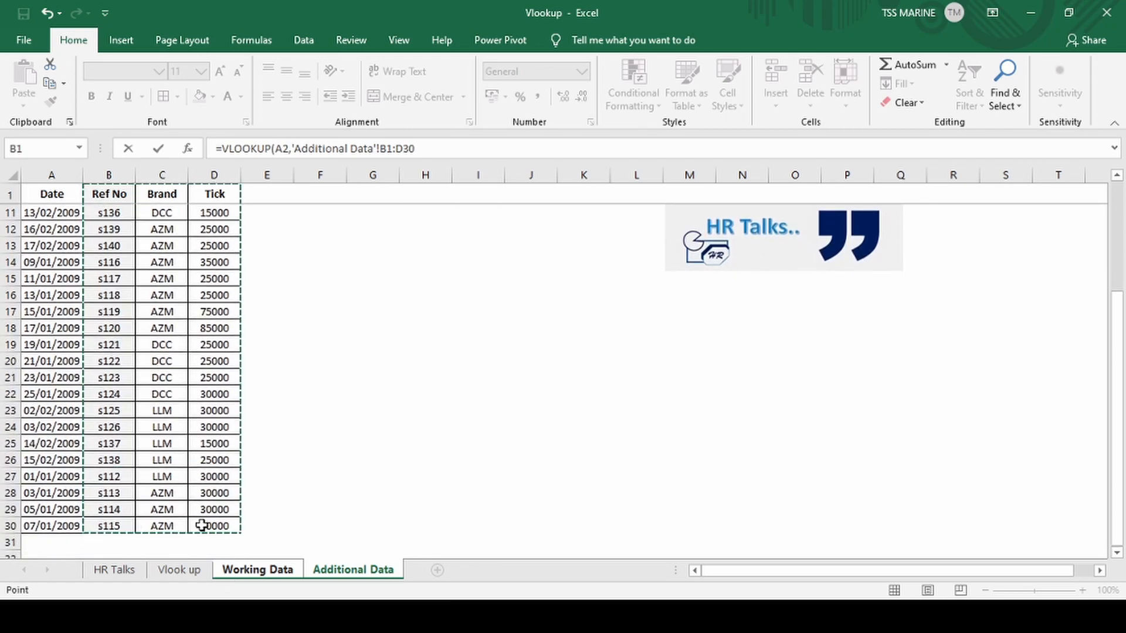
# Select B1:D30 on the Additional Data sheet as the table array and lock it as the absolute reference $B$1:$D$30.
pyautogui.click(100, 200)
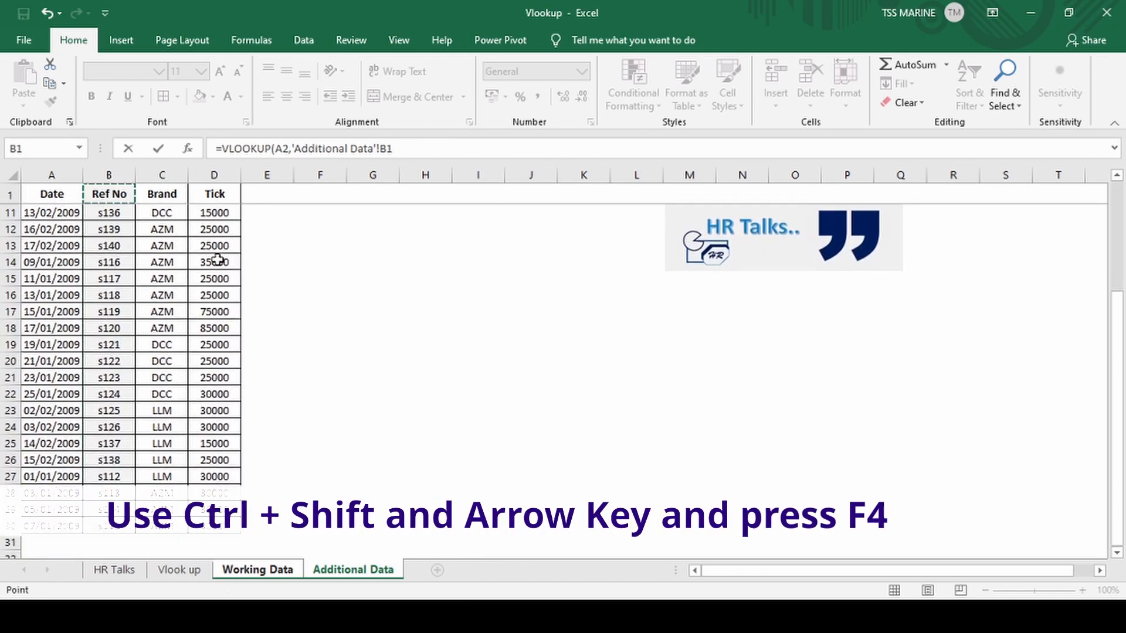
pyautogui.scroll(3, 218, 259)
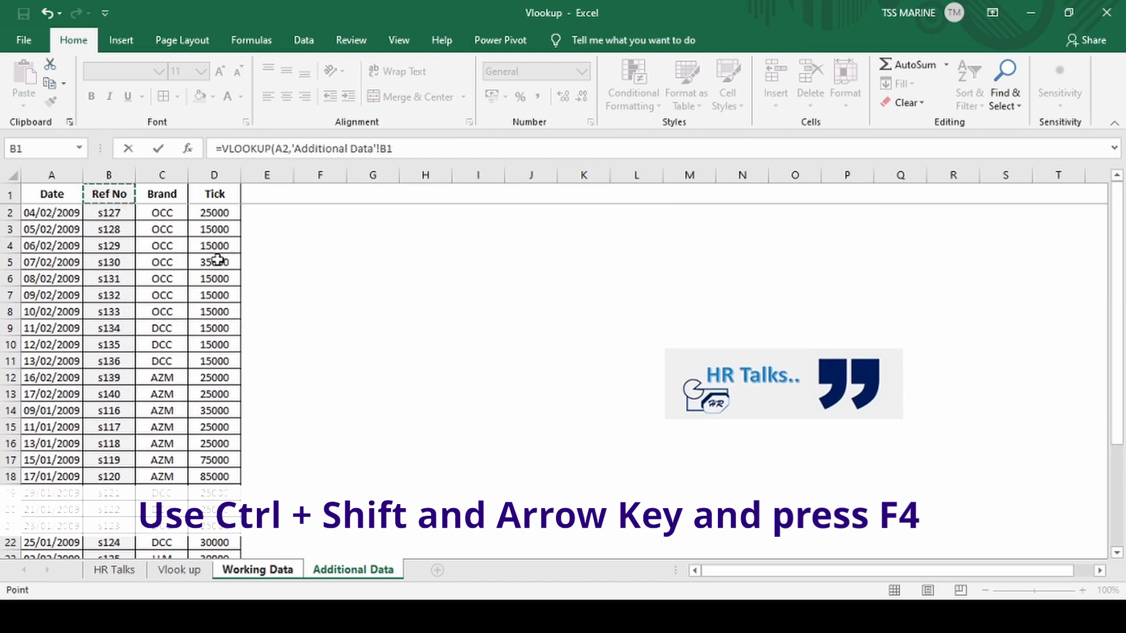
pyautogui.hotkey('ctrl', 'shift', 'Right')
pyautogui.hotkey('ctrl', 'shift', 'Down')
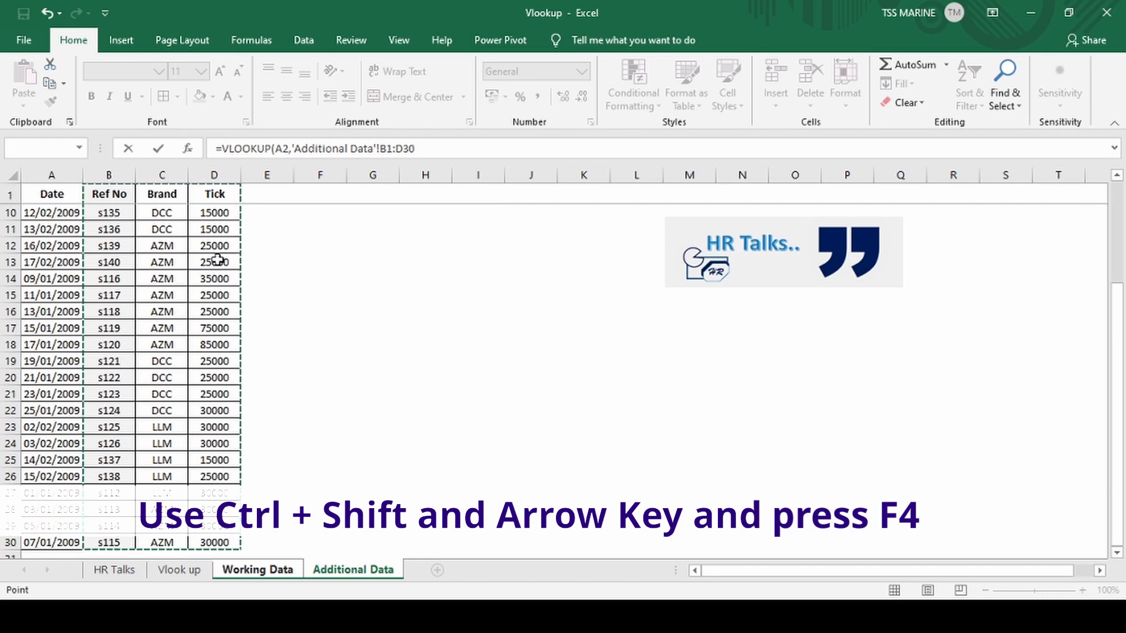
pyautogui.press('F4')
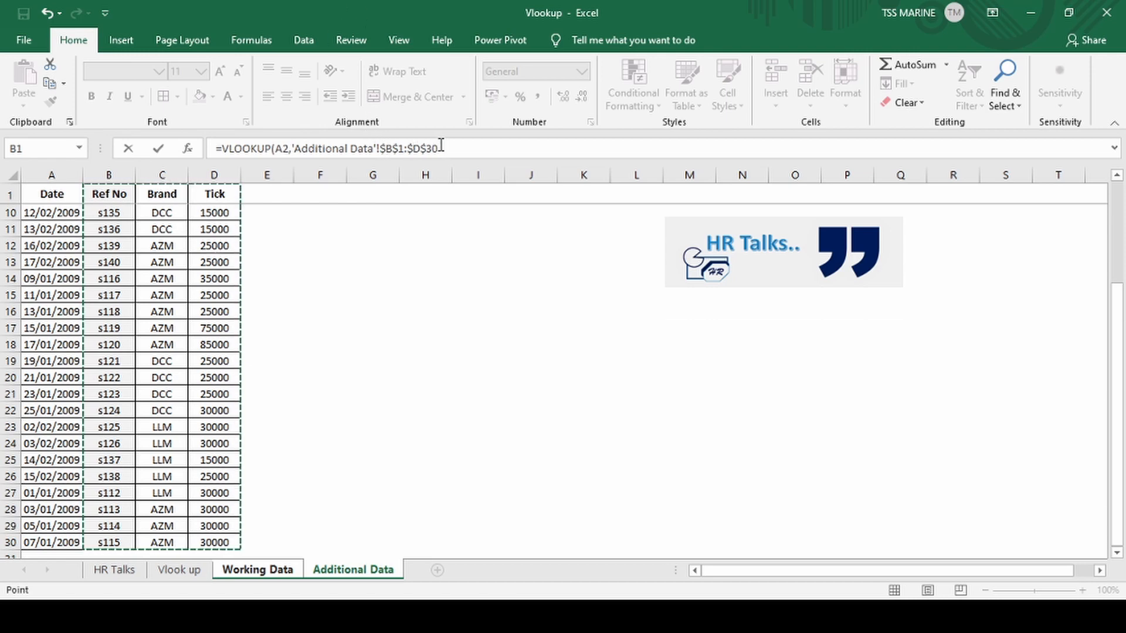
# Cycle the table array's reference through its mixed and relative forms and restore it to the absolute $B$1:$D$30.
pyautogui.moveTo(440, 148); pyautogui.dragTo(376, 149)
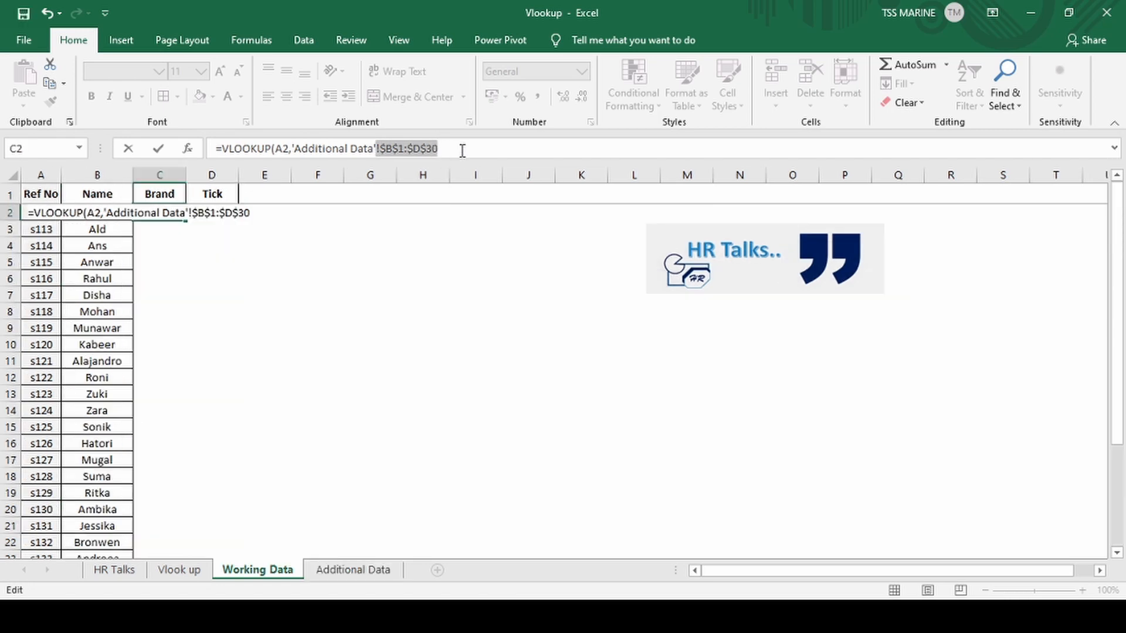
pyautogui.click(443, 149)
pyautogui.press('F4')
pyautogui.press('F4')
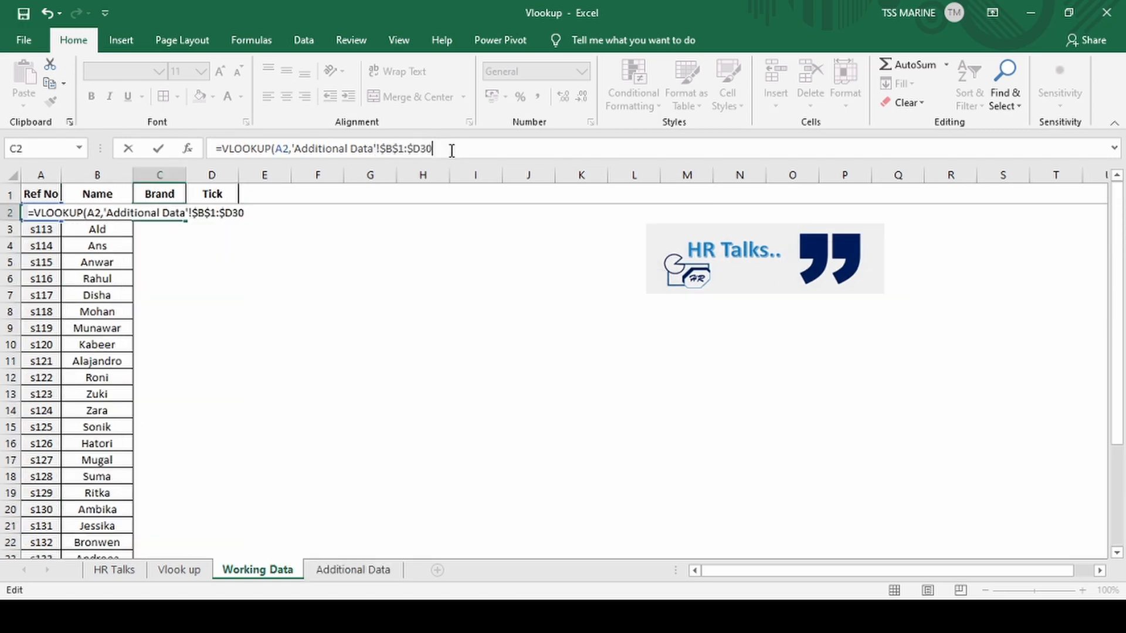
pyautogui.press('F4')
pyautogui.click(386, 149)
pyautogui.press('F4')
pyautogui.press('F4')
pyautogui.press('F4')
pyautogui.click(440, 147)
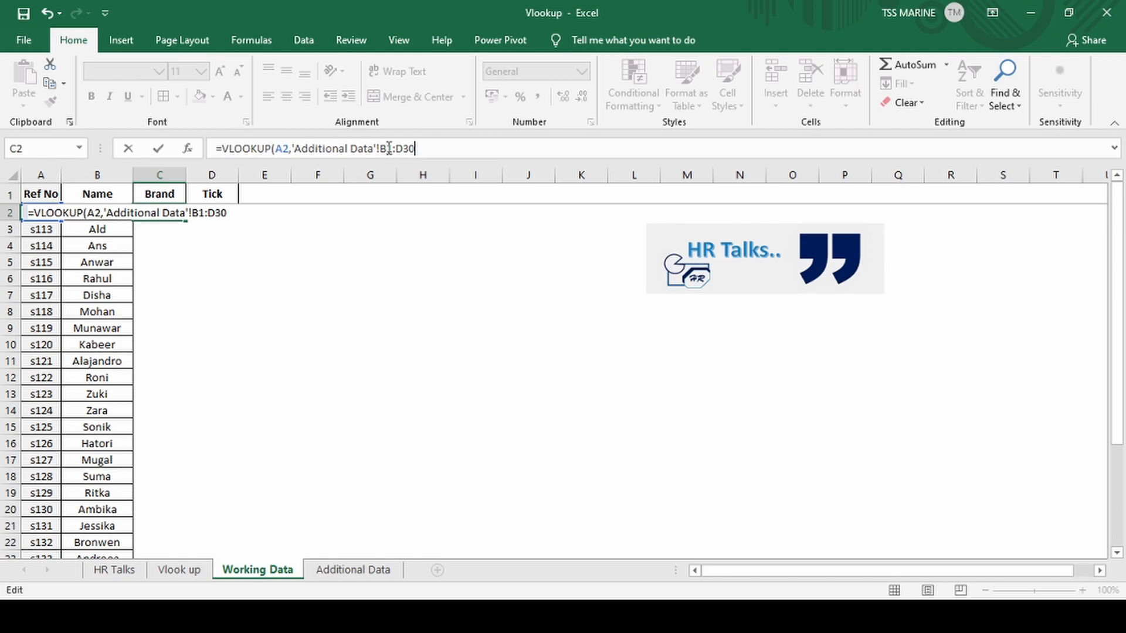
pyautogui.click(387, 149)
pyautogui.press('F4')
pyautogui.click(418, 149)
pyautogui.press('F4')
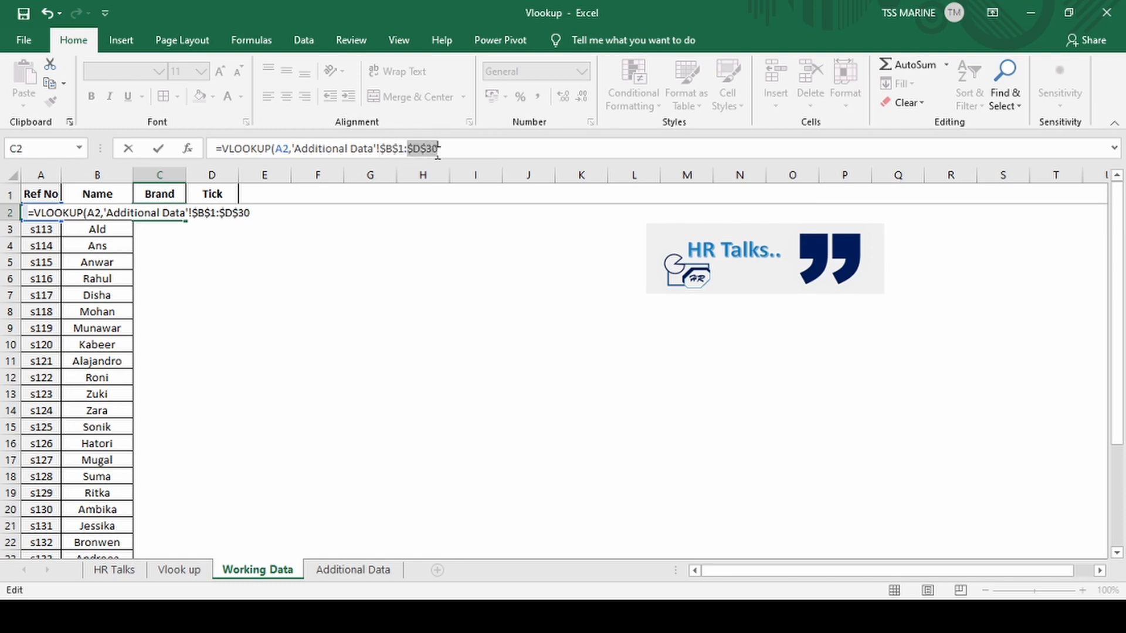
# Delete the stray 'Additional Data'! reference after the table array and leave the formula at a comma for the next argument.
pyautogui.click(447, 150)
pyautogui.click(367, 570)
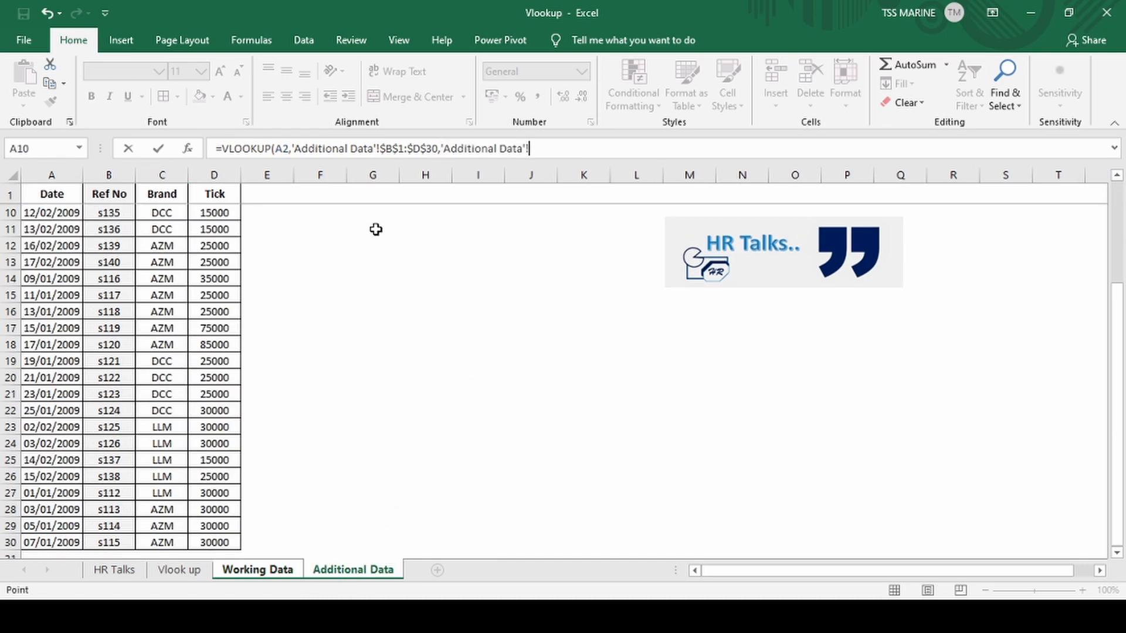
pyautogui.moveTo(530, 149); pyautogui.dragTo(449, 149)
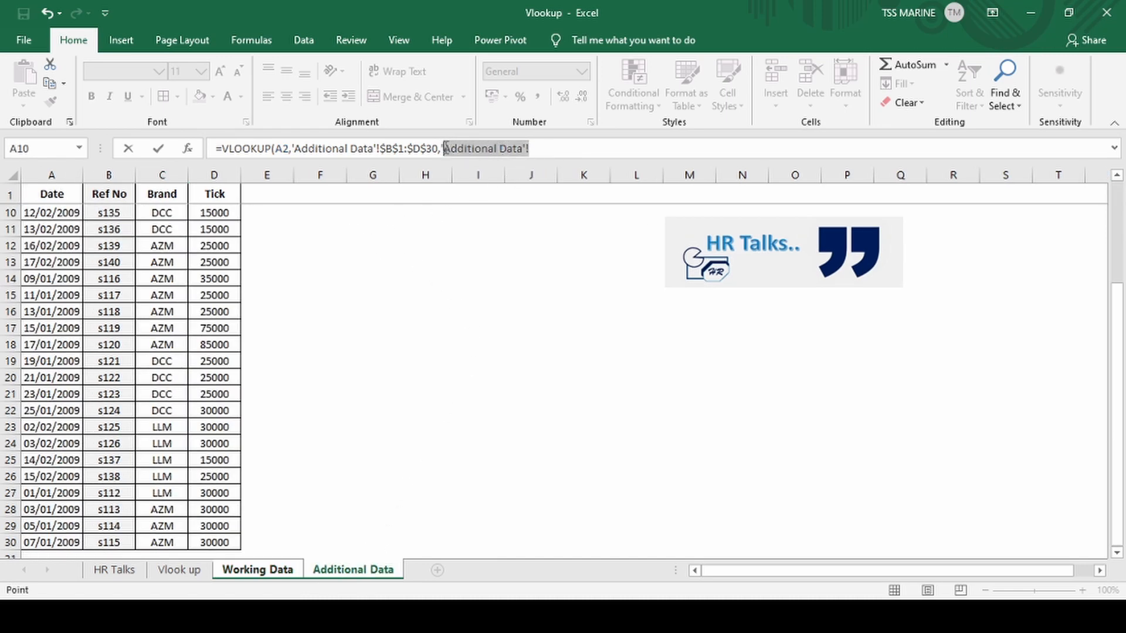
pyautogui.press('BackSpace')
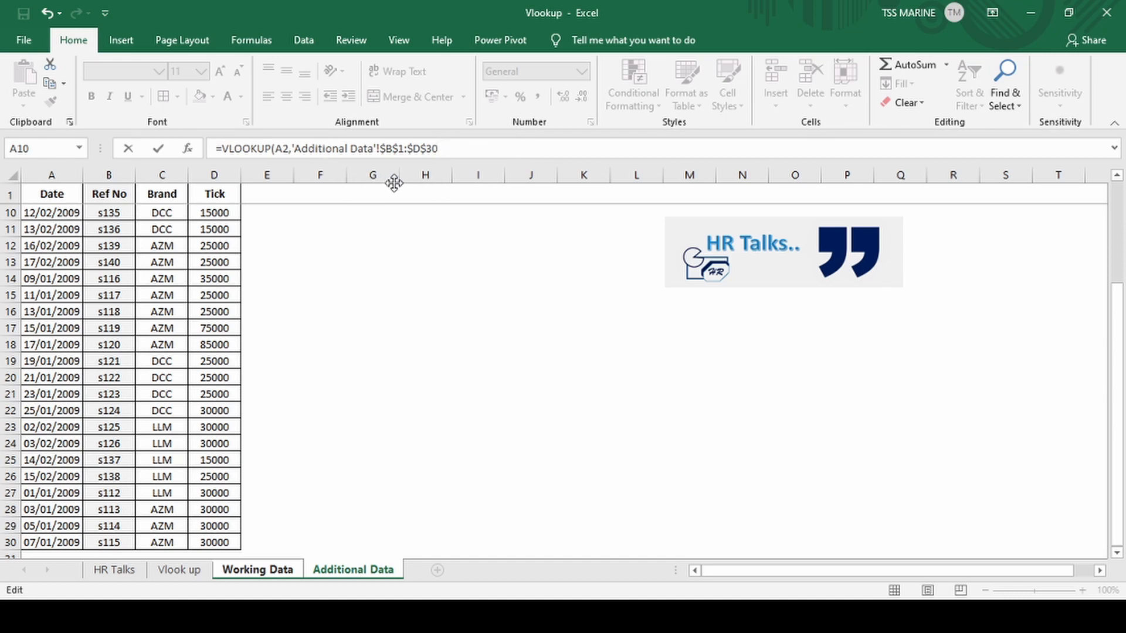
pyautogui.write(',')
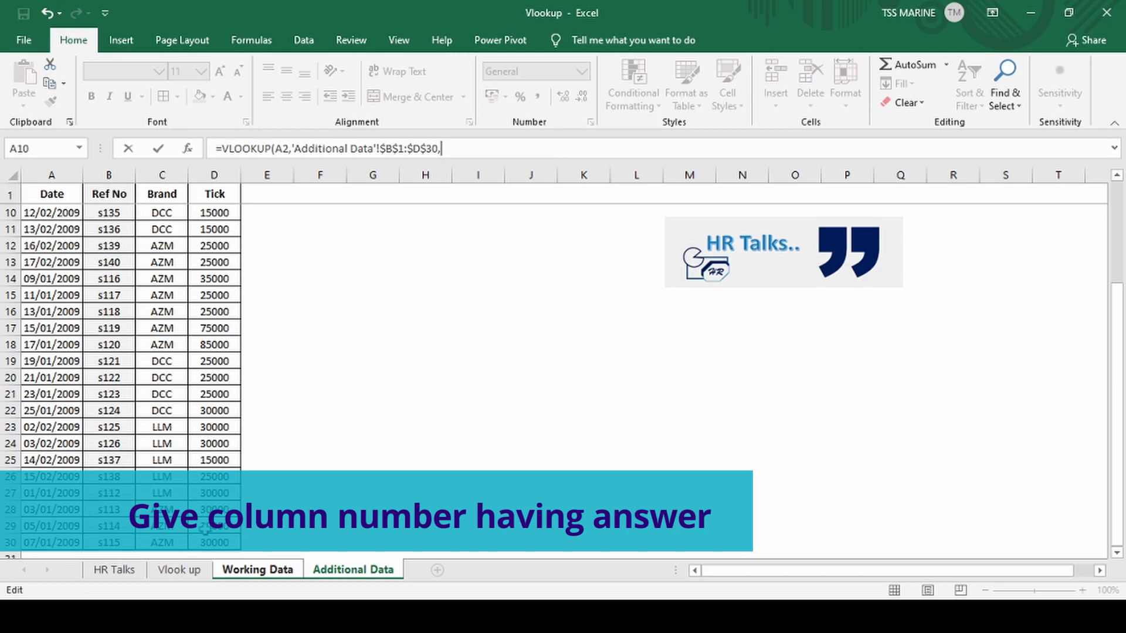
# Check the VLOOKUP argument picture on the Vlook up sheet and return to the Additional Data sheet.
pyautogui.click(178, 570)
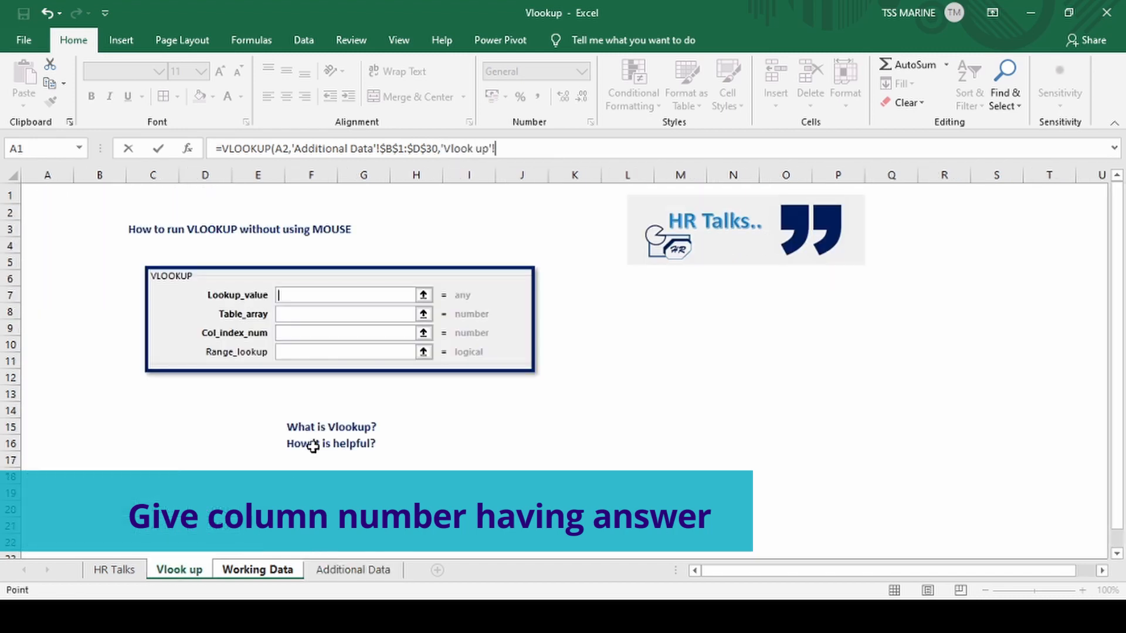
pyautogui.click(229, 572)
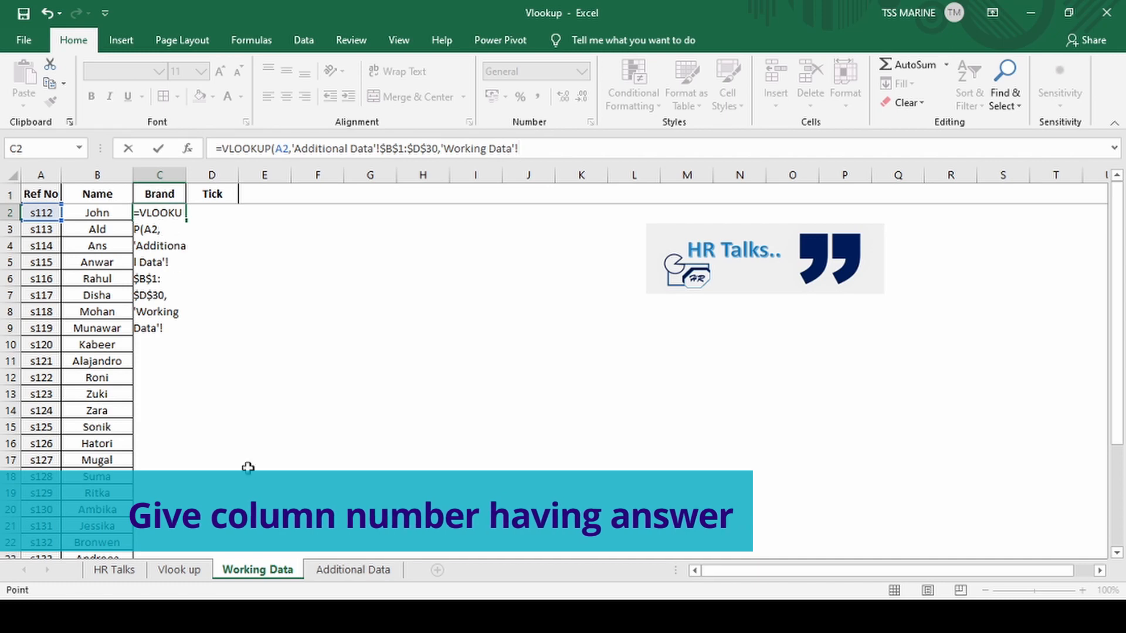
pyautogui.click(337, 572)
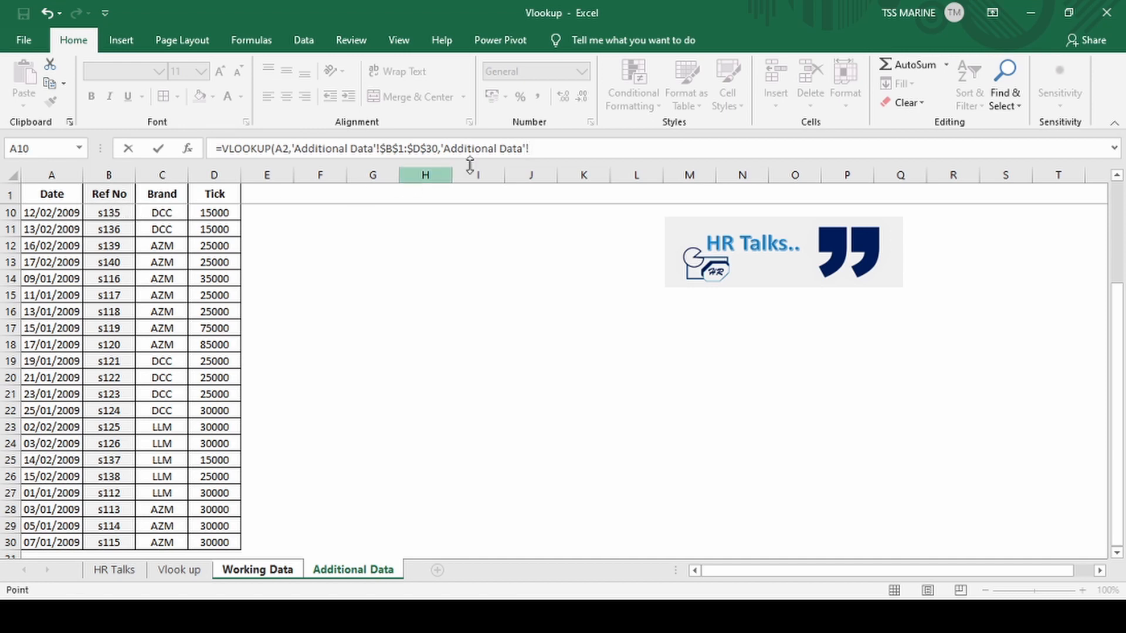
# Remove the stray 'Additional Data'! text and complete the Brand formula in C2 with column index 2 and exact match 0.
pyautogui.moveTo(550, 148); pyautogui.dragTo(441, 149)
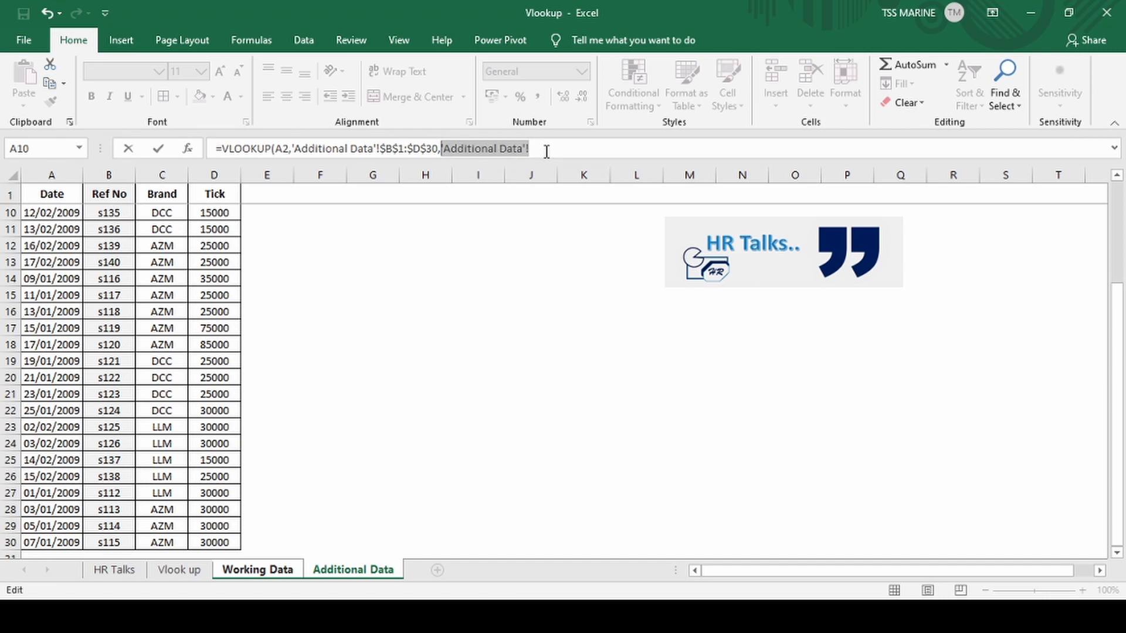
pyautogui.press('BackSpace')
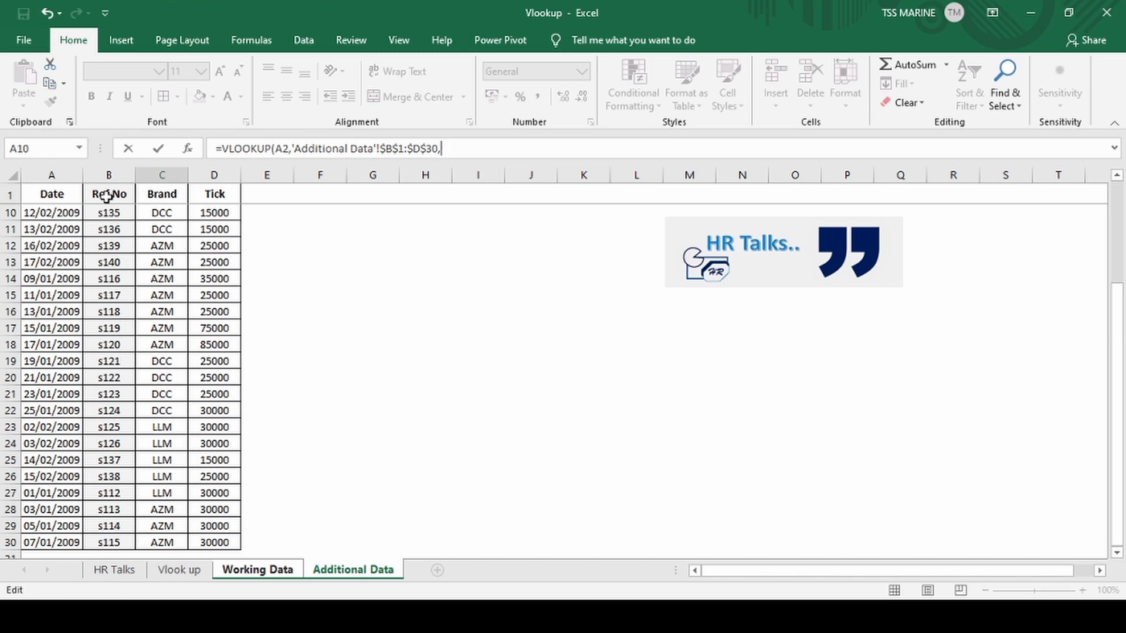
pyautogui.write('2,')
pyautogui.write('0)')
pyautogui.press('Return')
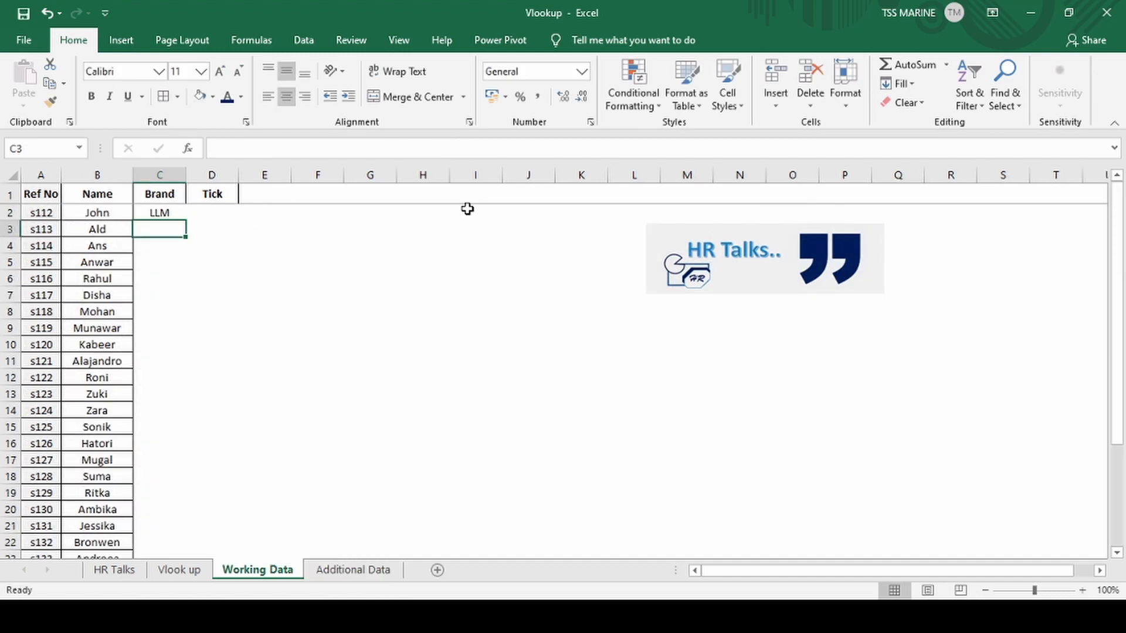
pyautogui.press('Up')
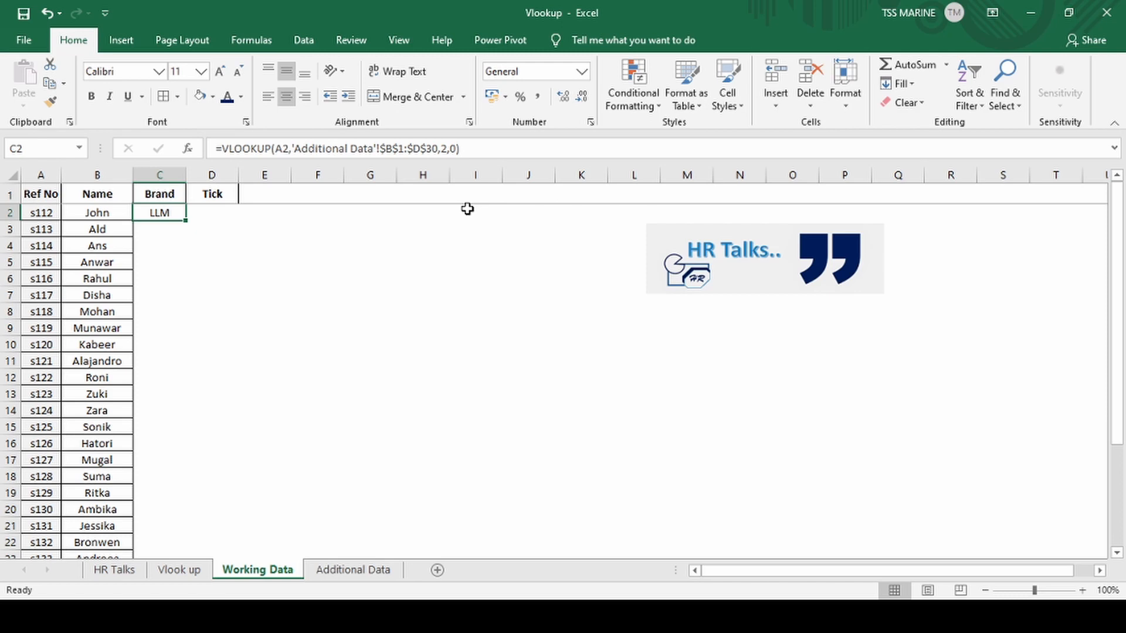
# Start a VLOOKUP in Tick cell D2 of Working Data with A2 as the lookup value.
pyautogui.press('Right')
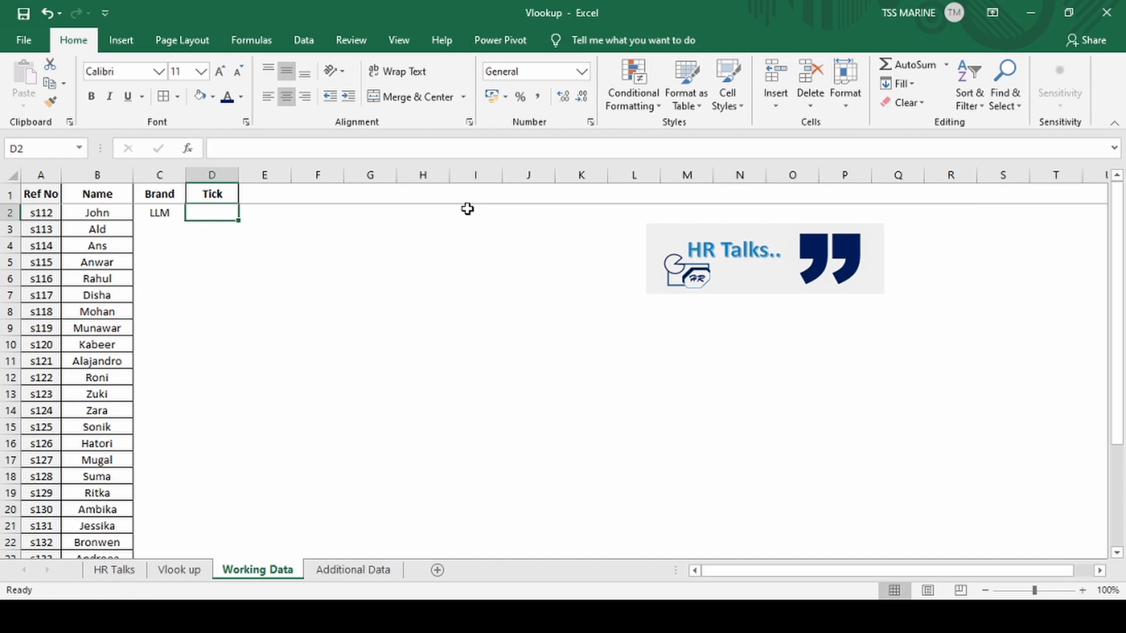
pyautogui.write('=VL')
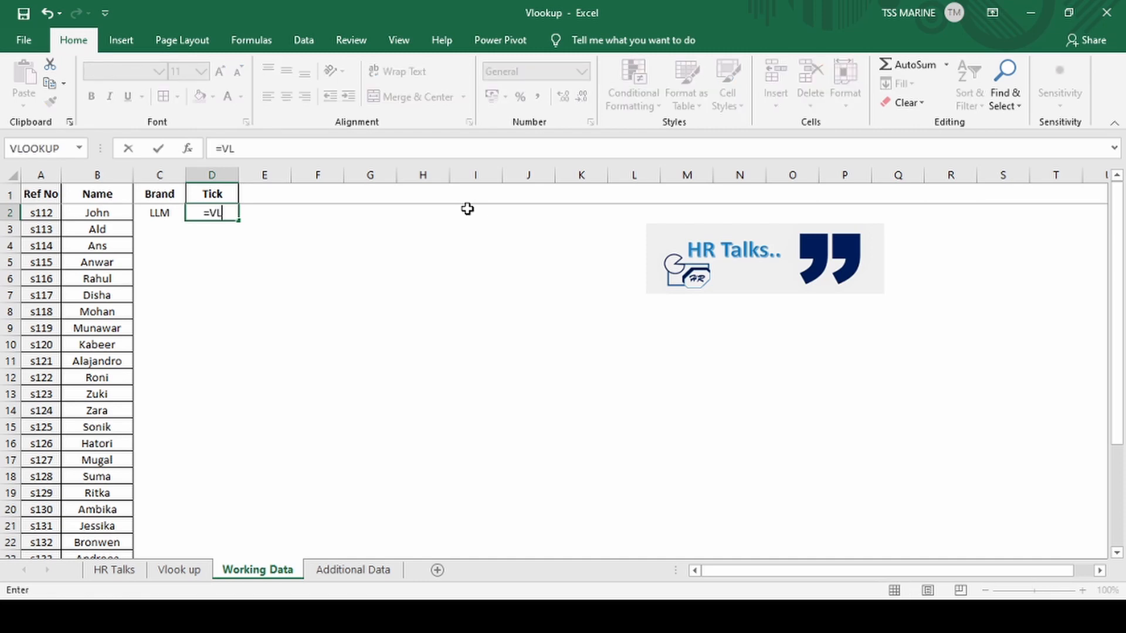
pyautogui.press('Tab')
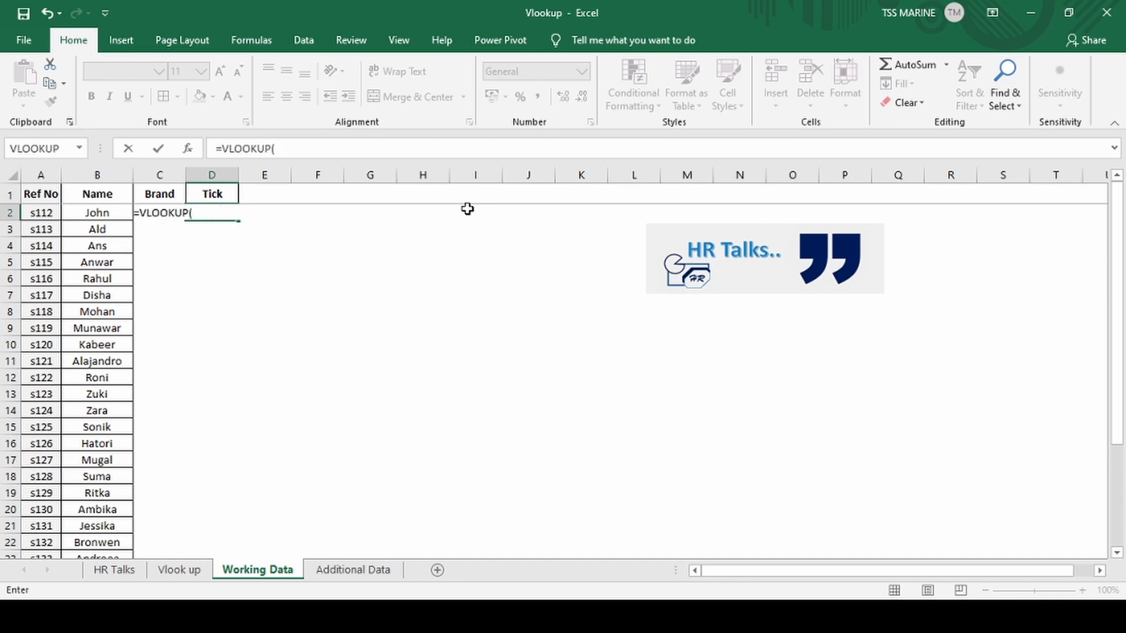
pyautogui.press('Left')
pyautogui.press('Left')
pyautogui.press('Left')
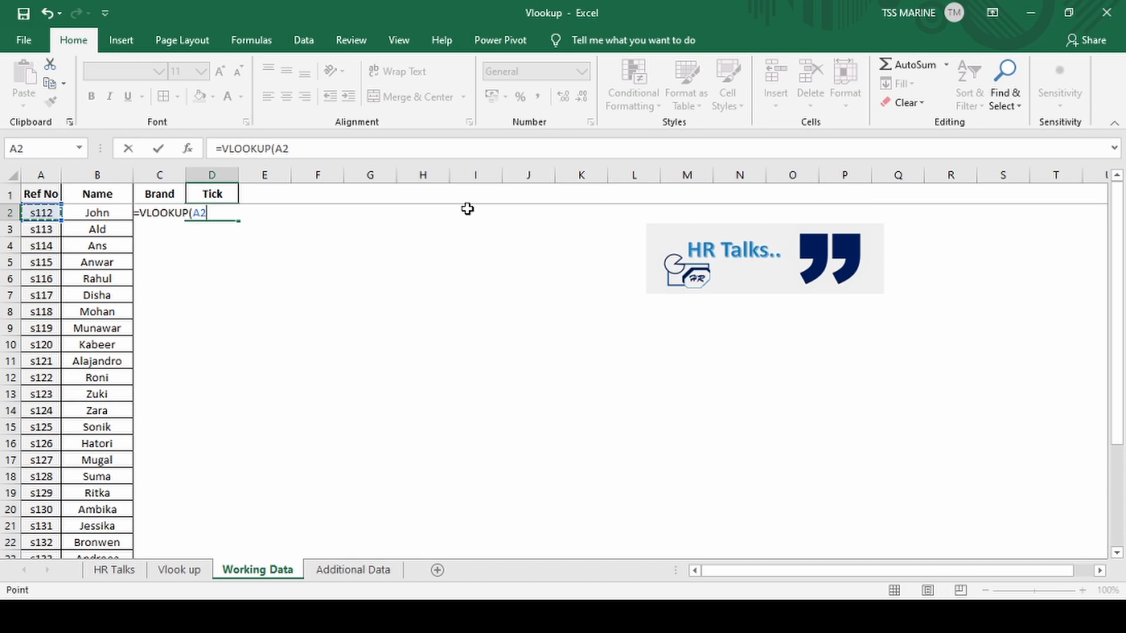
pyautogui.write(',')
# Select B1:D30 on Additional Data as the Tick formula's table array and lock it as $B$1:$D$30.
pyautogui.hotkey('ctrl', 'pagedown')
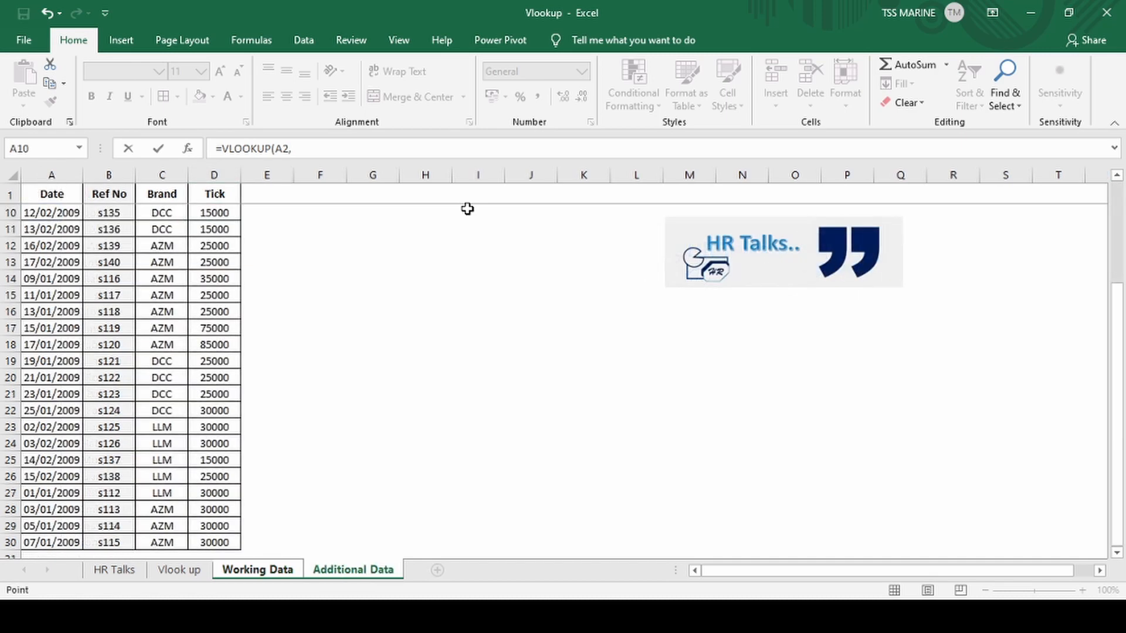
pyautogui.press('Up')
pyautogui.hotkey('ctrl', 'Up')
pyautogui.press('Right')
pyautogui.press('Right')
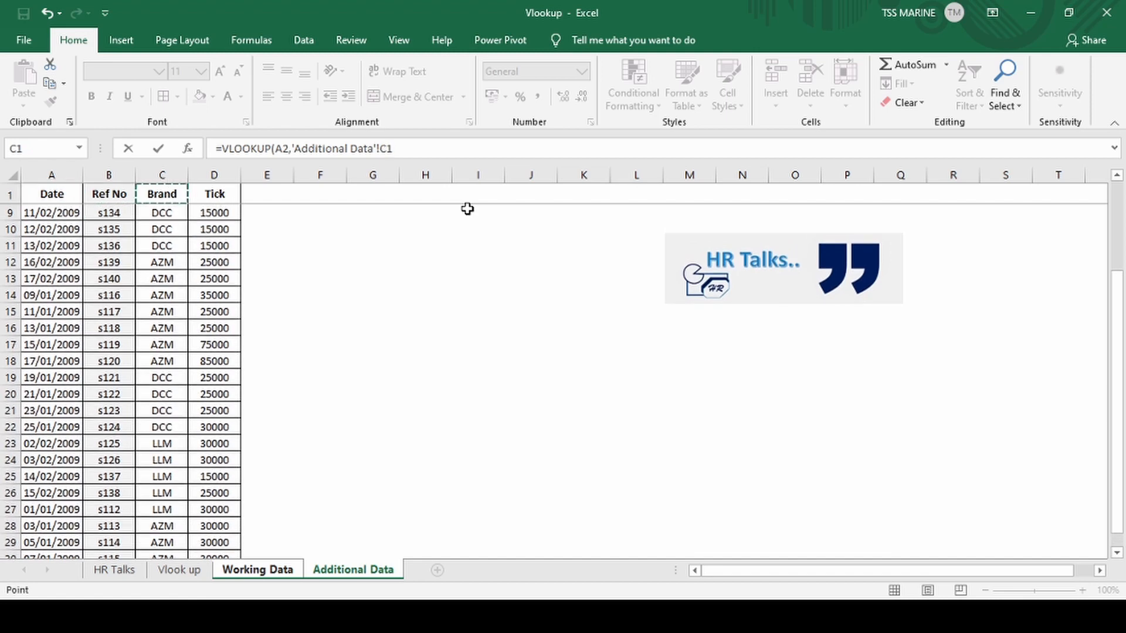
pyautogui.press('Left')
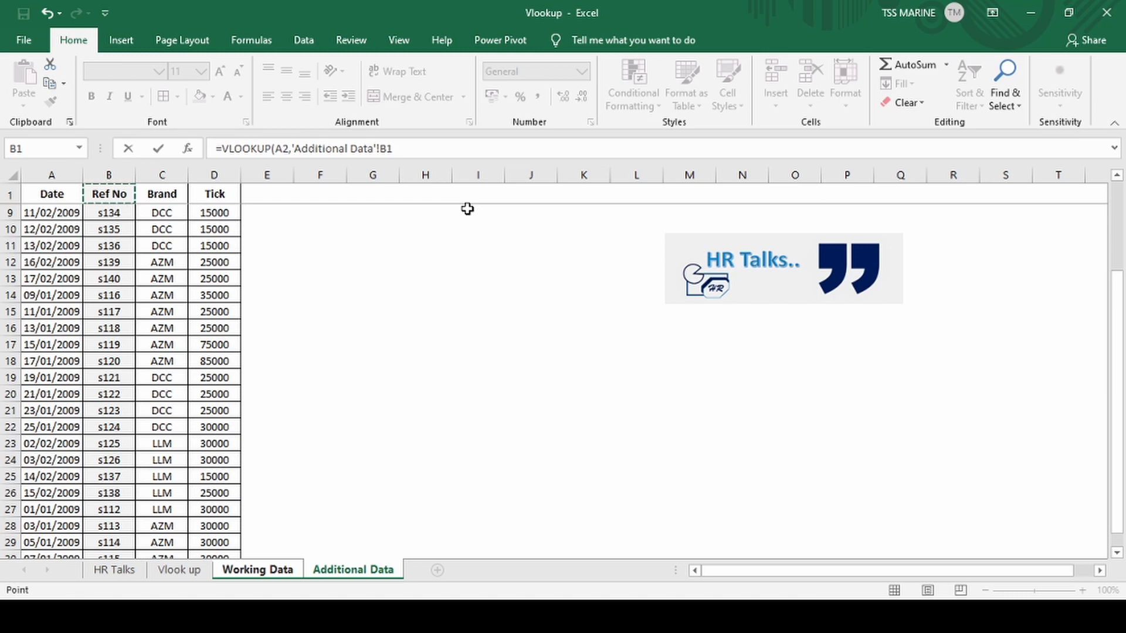
pyautogui.hotkey('ctrl', 'shift', 'Down')
pyautogui.hotkey('shift', 'Right')
pyautogui.hotkey('shift', 'Right')
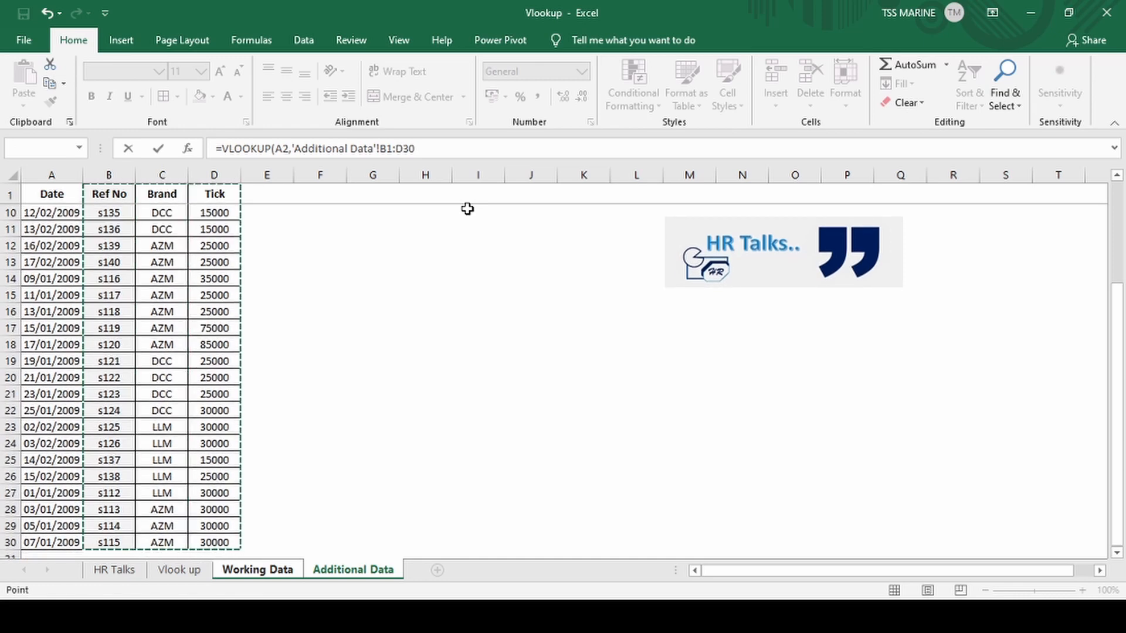
pyautogui.press('F4')
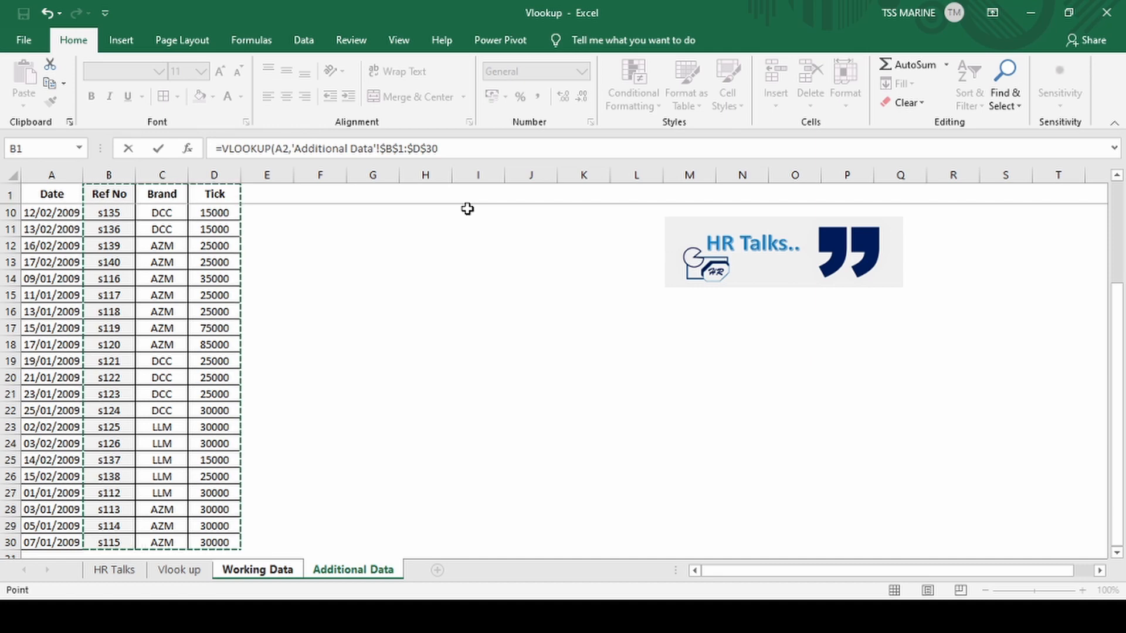
pyautogui.write(',')
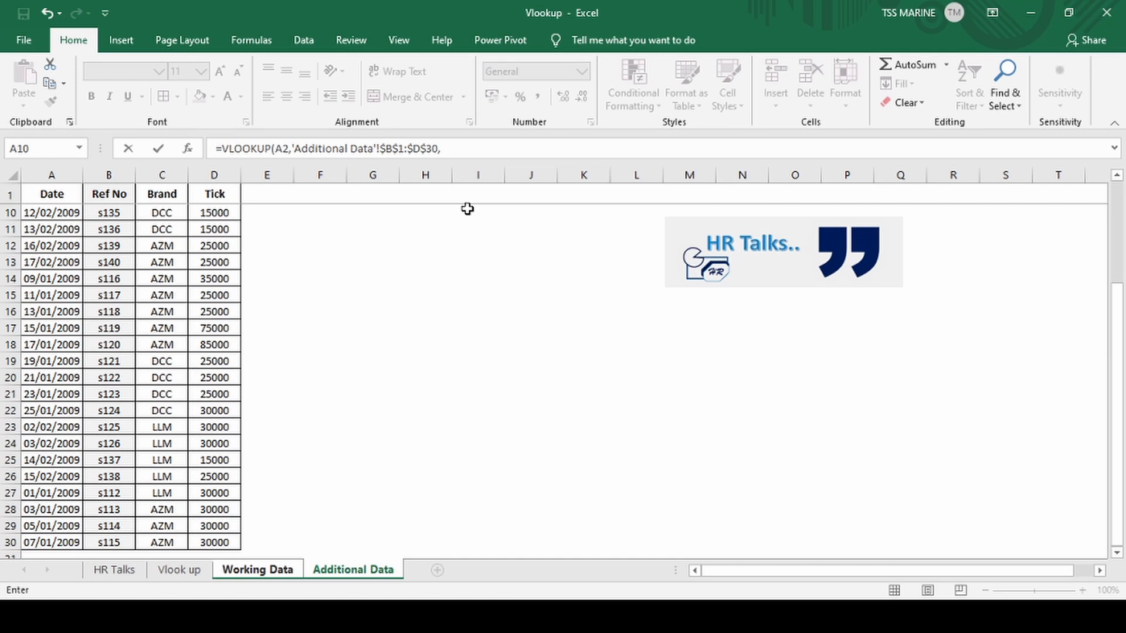
# Finish the Tick formula in D2 with column index 3 and exact match 0.
pyautogui.write('3')
pyautogui.write(',0')
pyautogui.press('Return')
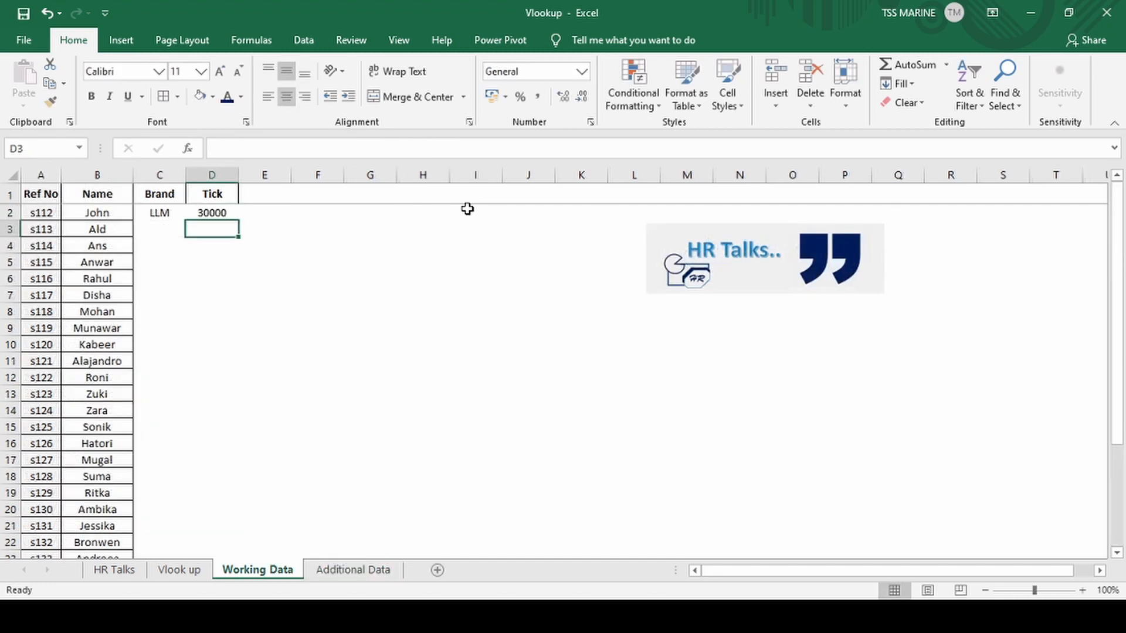
# Try filling the Brand and Tick formulas down over C2:D30 with Fill Down, and undo the fill.
pyautogui.press('Left')
pyautogui.press('Left')
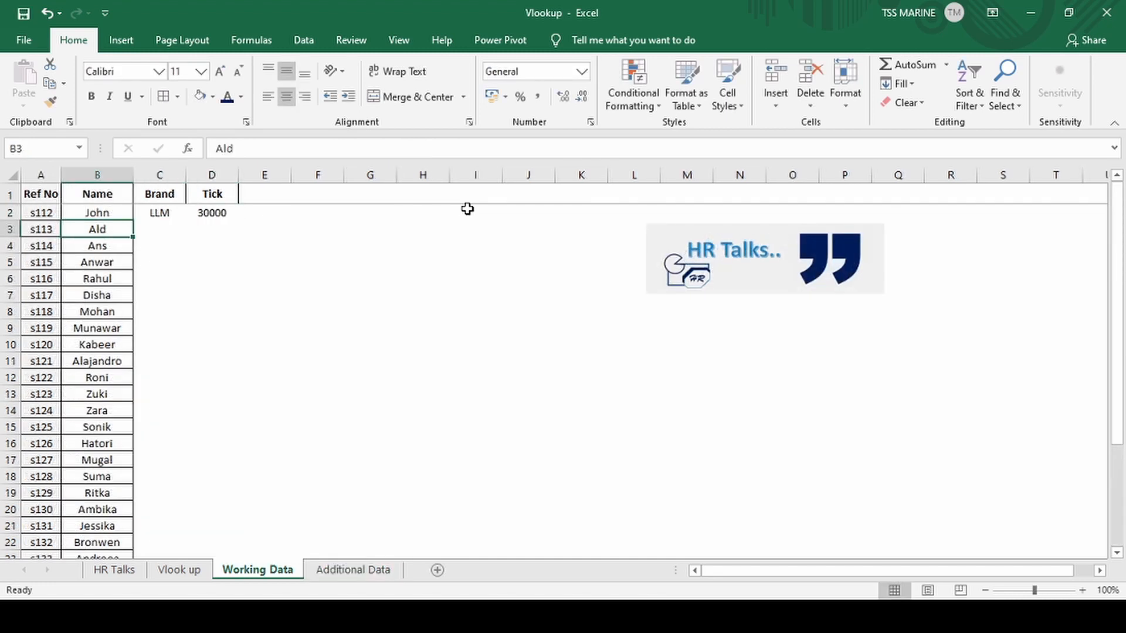
pyautogui.hotkey('ctrl', 'Down')
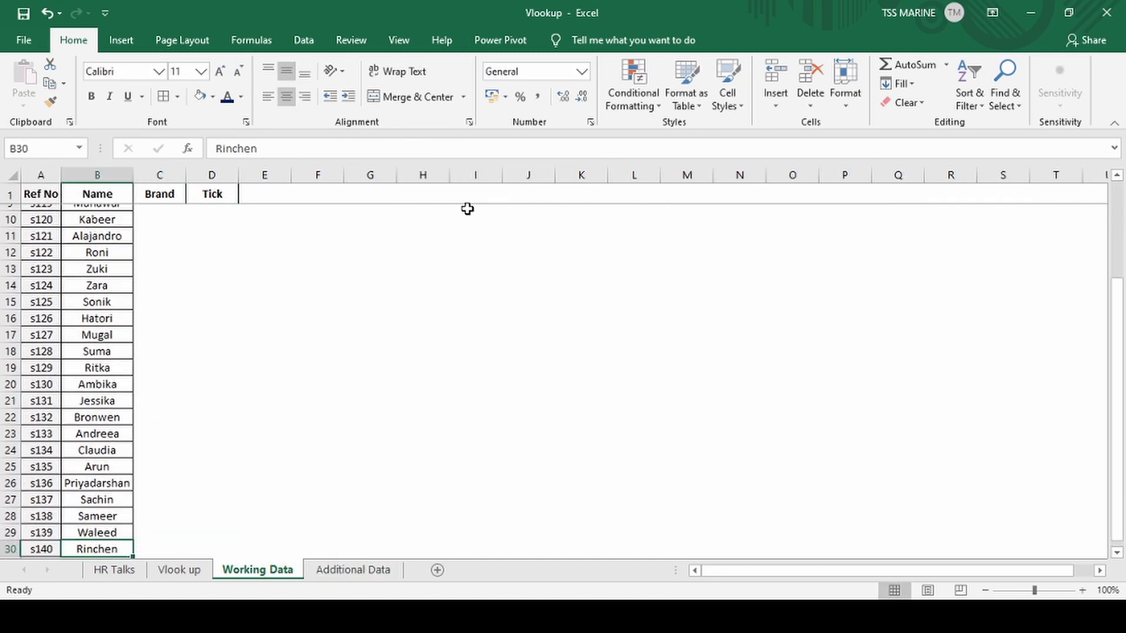
pyautogui.press('Right')
pyautogui.hotkey('ctrl', 'shift', 'Up')
pyautogui.hotkey('shift', 'Right')
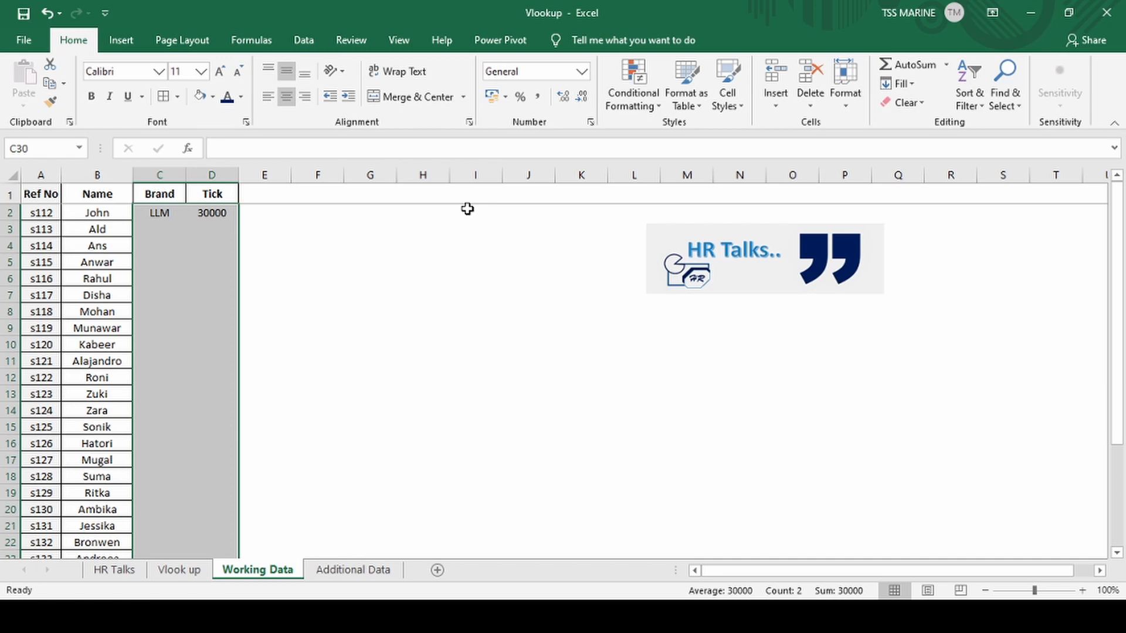
pyautogui.hotkey('ctrl', 'd')
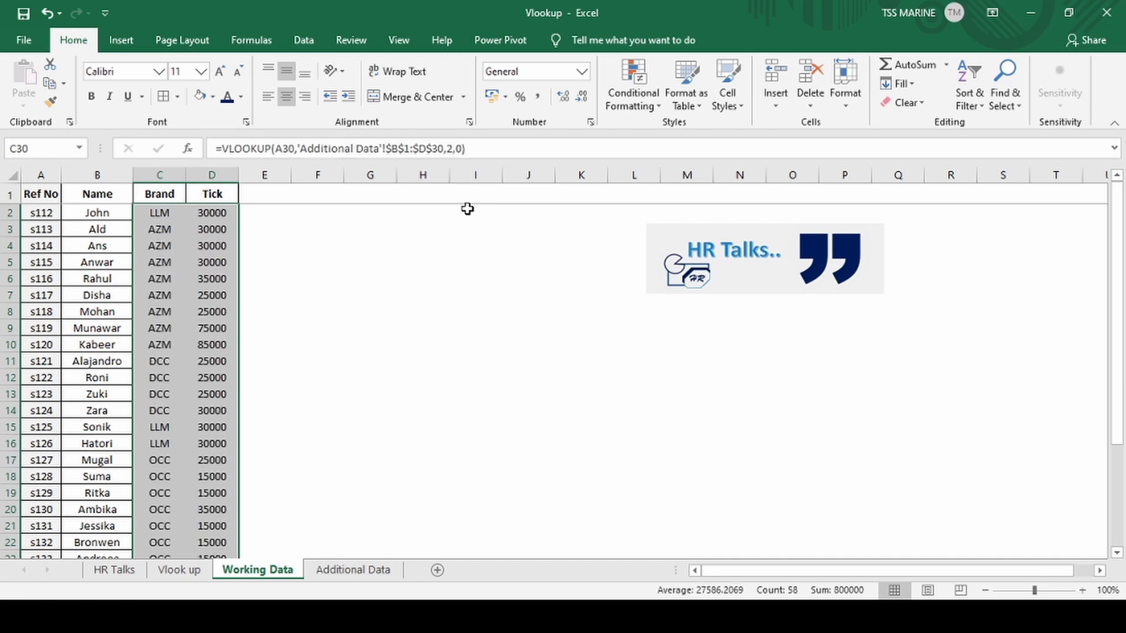
pyautogui.hotkey('ctrl', 'z')
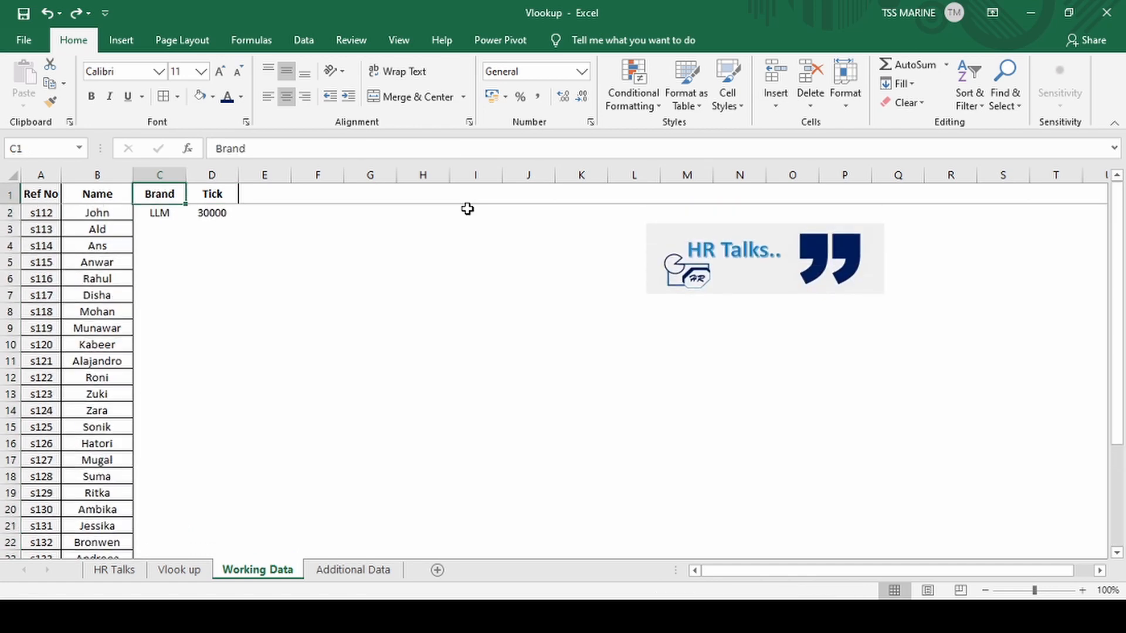
# Try auto-filling the formulas in C2:D2 down to the end of the adjacent data, and undo it.
pyautogui.press('Down')
pyautogui.hotkey('shift', 'Right')
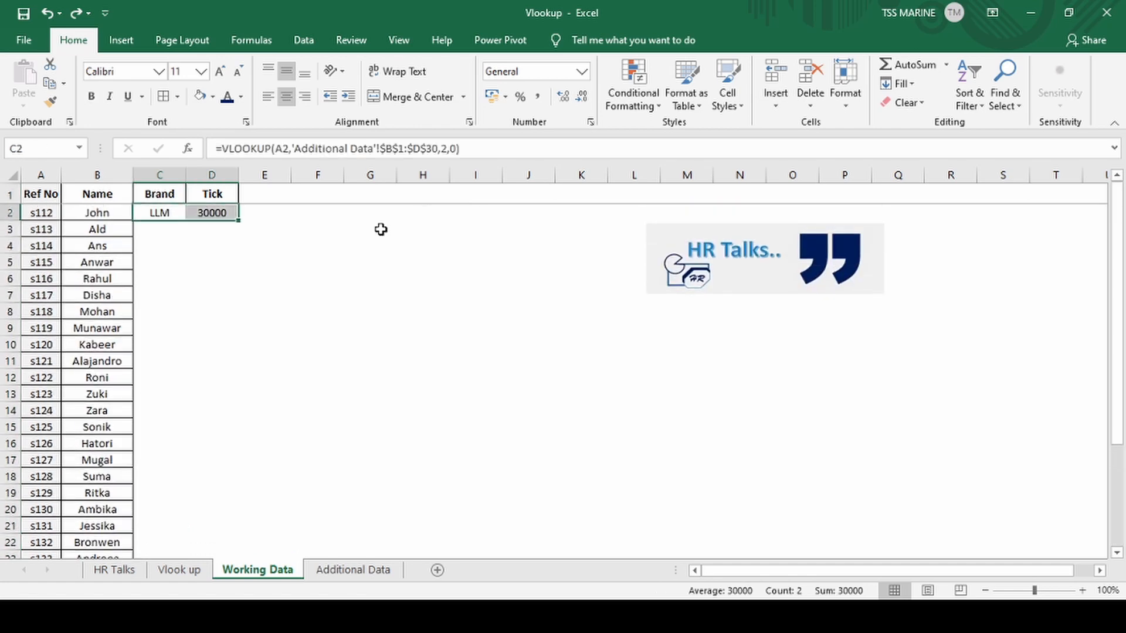
pyautogui.moveTo(238, 220); pyautogui.dragTo(238, 220)
pyautogui.doubleClick(237, 220)
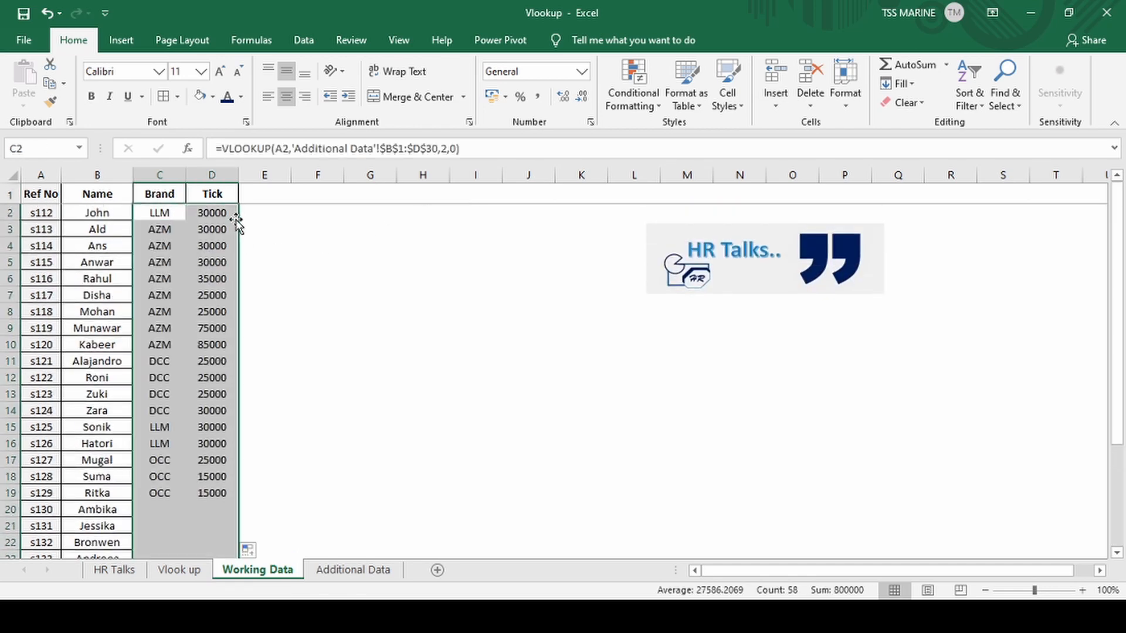
pyautogui.hotkey('ctrl', 'z')
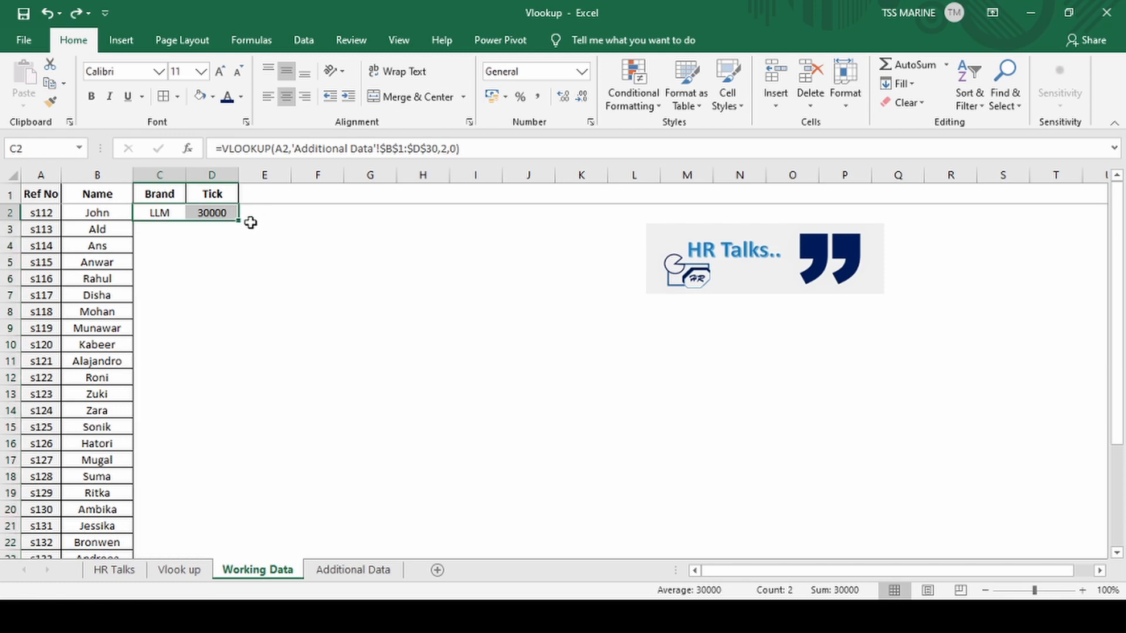
# Extend the Brand and Tick formulas from C2:D2 down through row 30 and return to D2.
pyautogui.moveTo(239, 222); pyautogui.dragTo(240, 533)
pyautogui.click(221, 349)
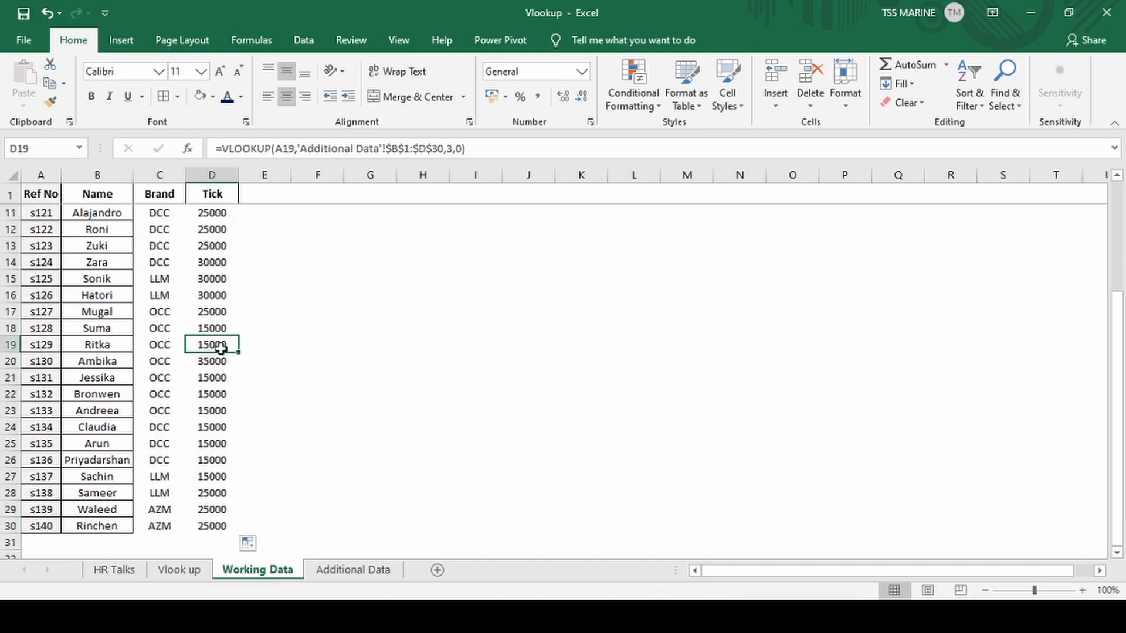
pyautogui.hotkey('ctrl', 'Up')
pyautogui.press('Down')
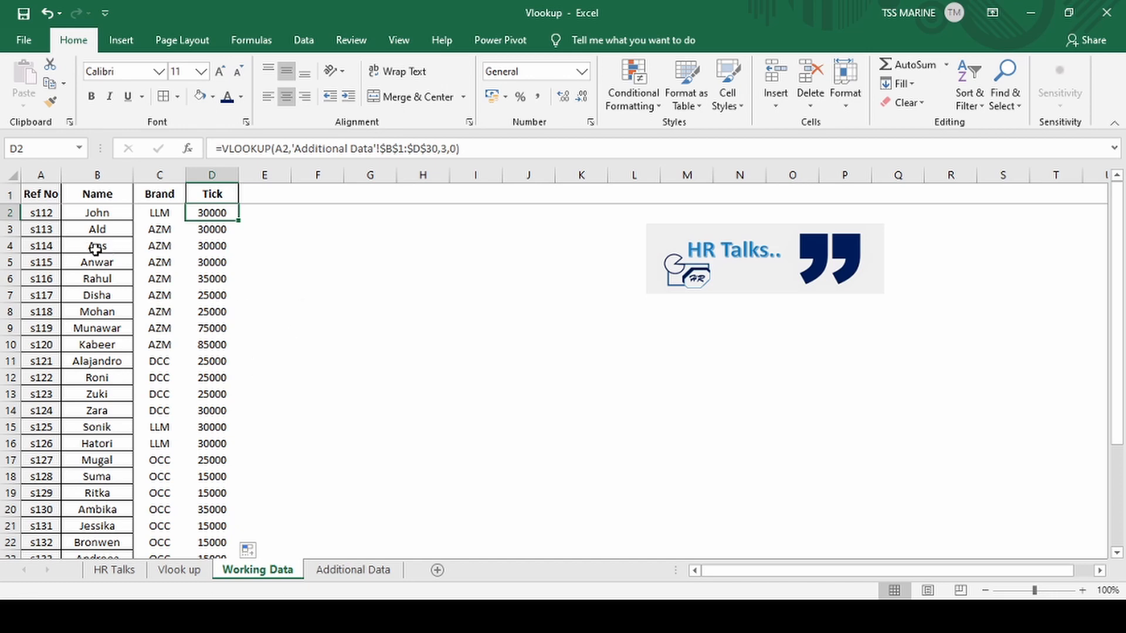
# Highlight the first Tick result, cell D2, with a green fill.
pyautogui.moveTo(350, 265); pyautogui.dragTo(317, 263)
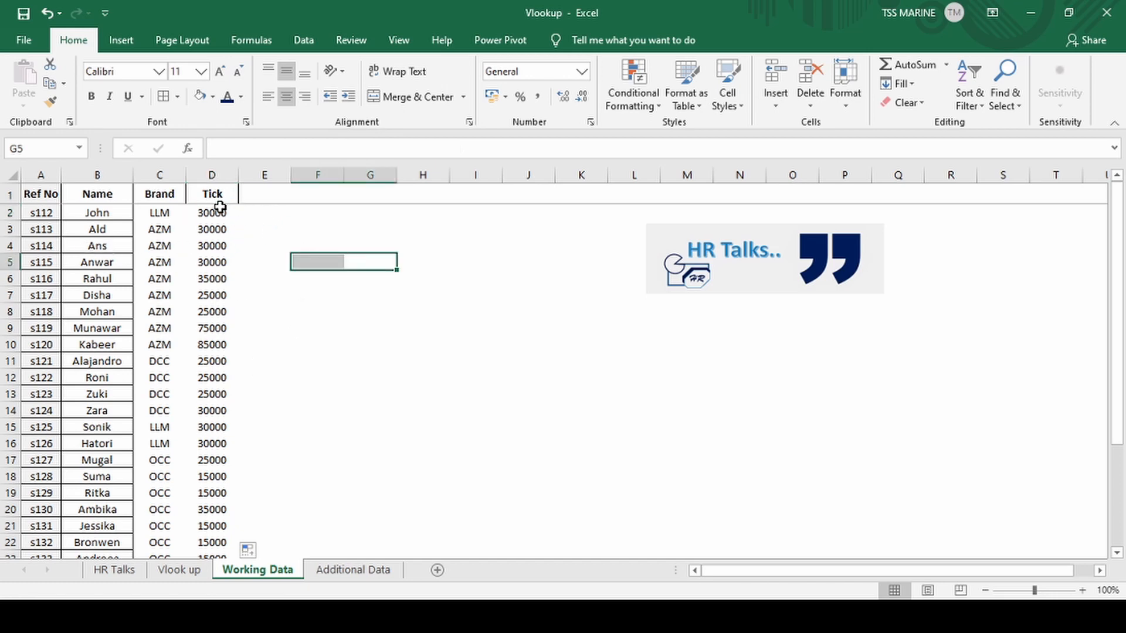
pyautogui.click(222, 213)
pyautogui.press('alt')
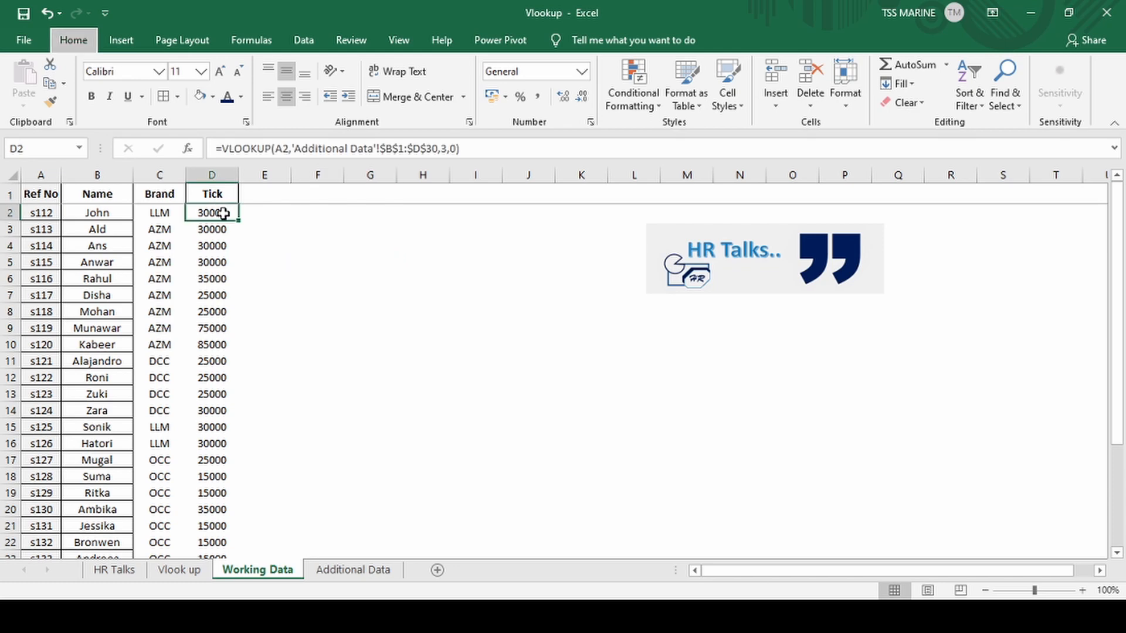
pyautogui.press('h')
pyautogui.press('h')
pyautogui.press('Down')
pyautogui.press('Down')
pyautogui.press('Down')
pyautogui.press('Down')
pyautogui.press('Down')
pyautogui.press('Down')
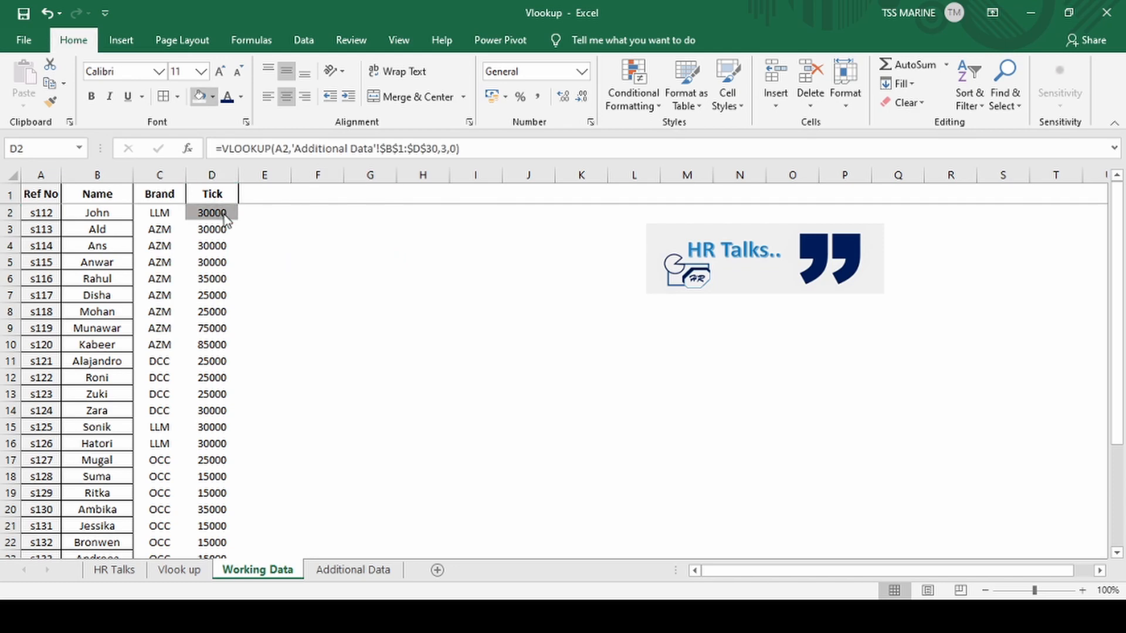
pyautogui.press('Right')
pyautogui.press('Right')
pyautogui.press('Right')
pyautogui.press('Right')
pyautogui.press('Right')
pyautogui.press('Return')
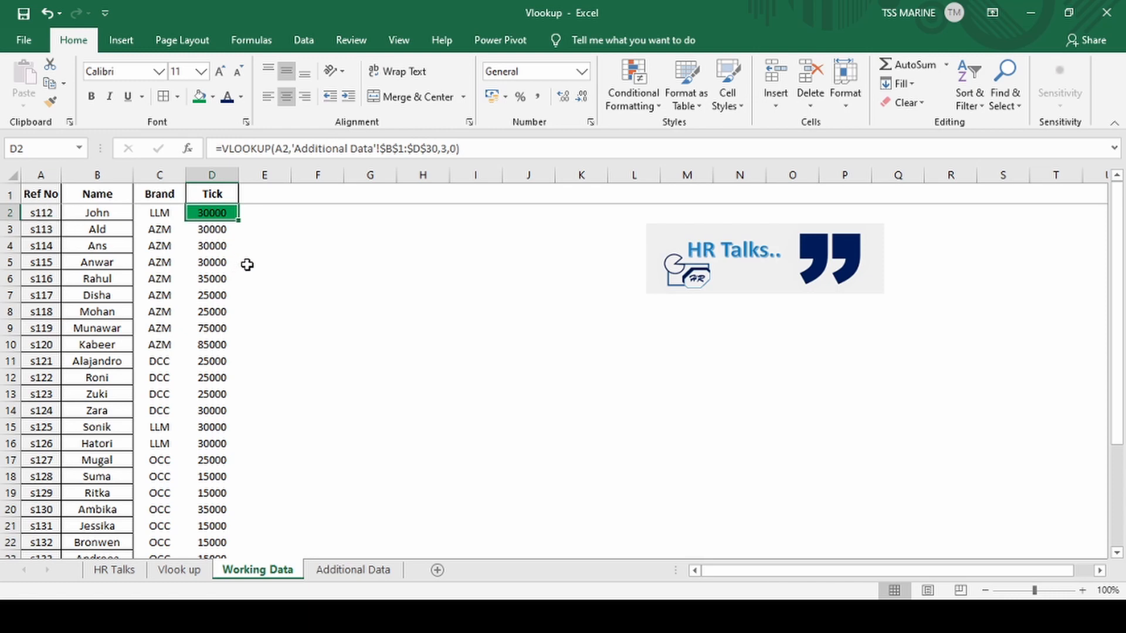
# Add filters to the Additional Data headers and filter Ref No to s112.
pyautogui.click(347, 570)
pyautogui.click(112, 195)
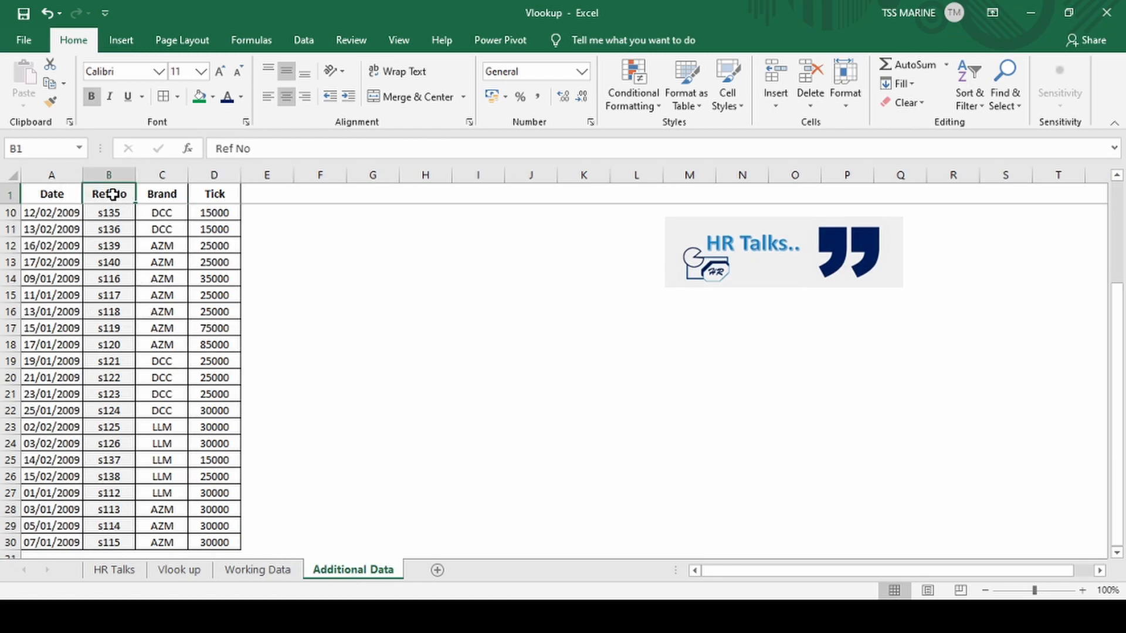
pyautogui.hotkey('ctrl', 'shift', 'l')
pyautogui.scroll(3, 152, 261)
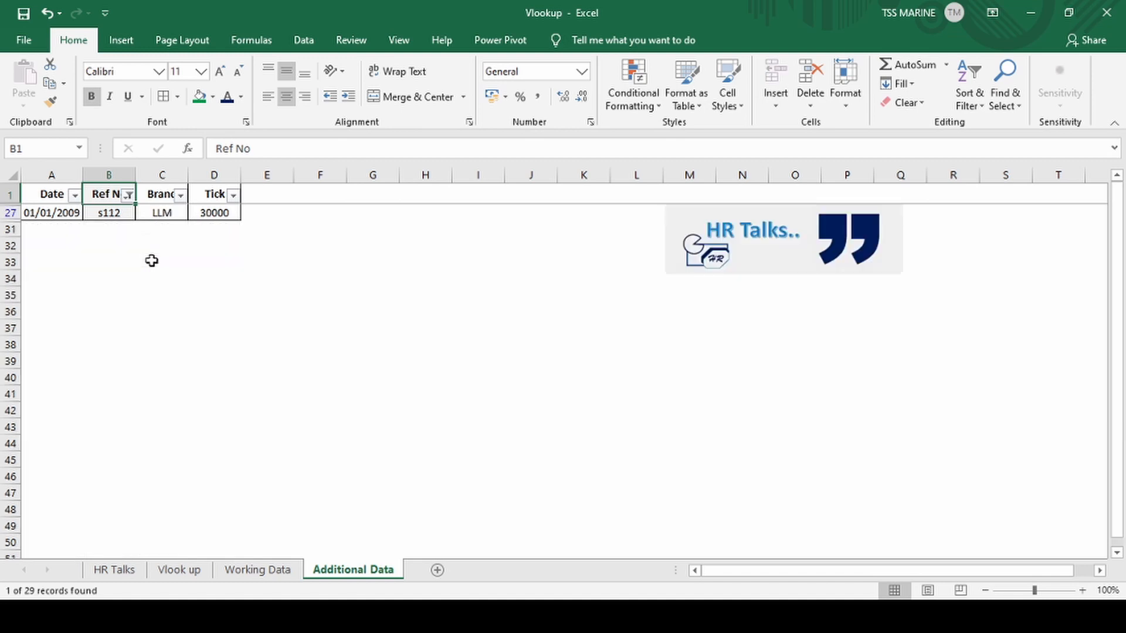
# Change the filtered s112 record's Tick value in D27 to 50000 and return to Working Data to check D2.
pyautogui.press('Down')
pyautogui.press('Right')
pyautogui.press('Right')
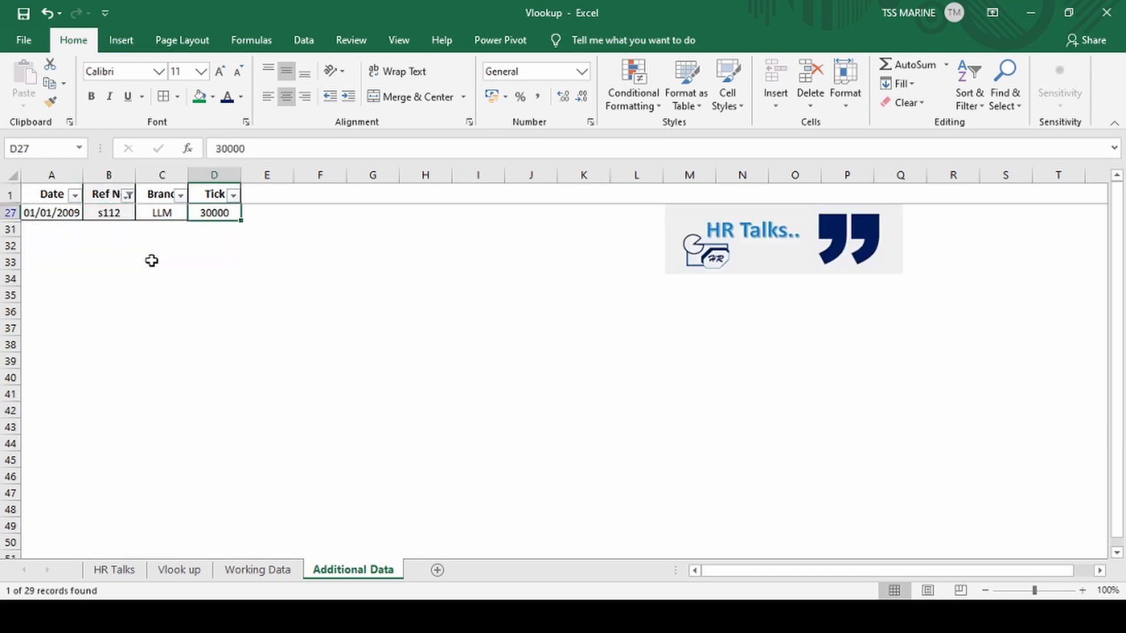
pyautogui.write('50000')
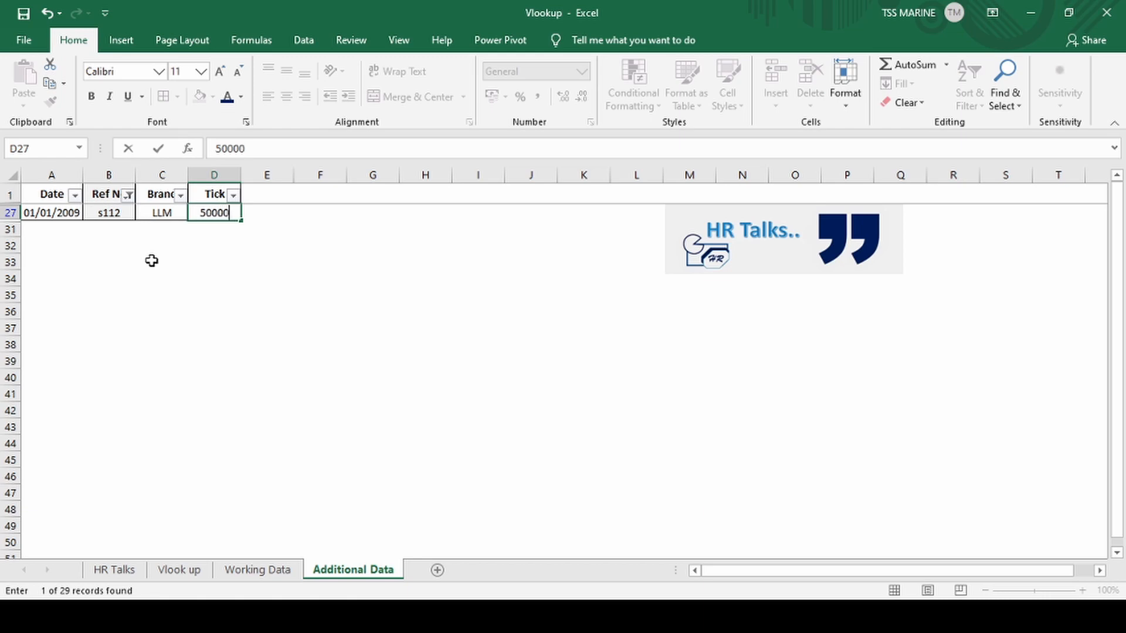
pyautogui.press('Return')
pyautogui.press('Up')
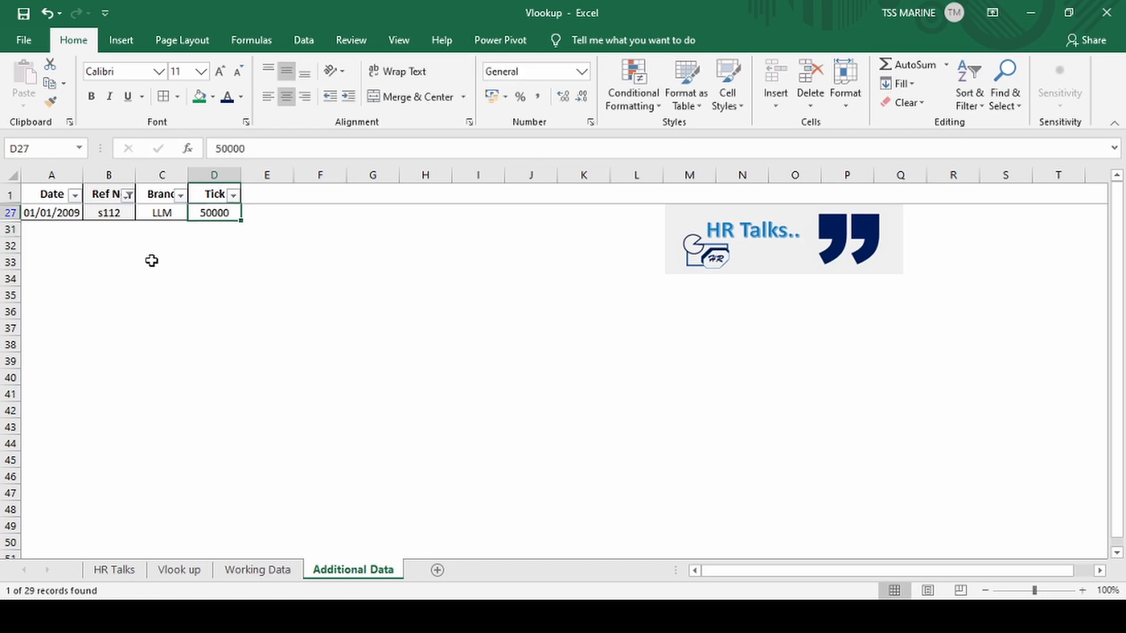
pyautogui.hotkey('ctrl', 'pageup')
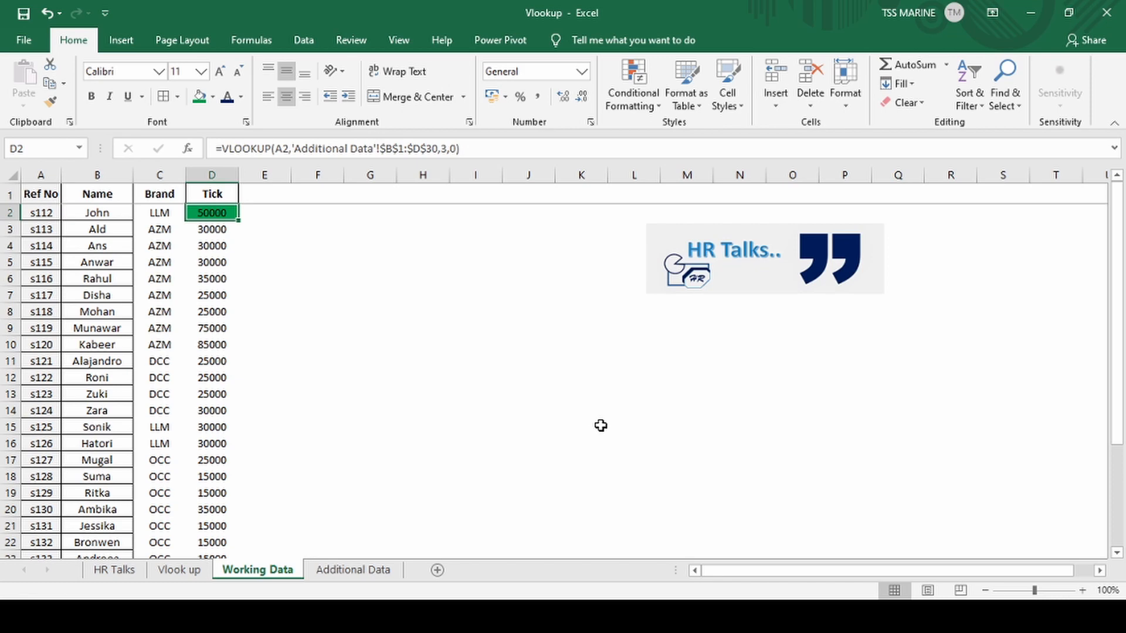
# Remove the filters from the Additional Data headers so that all records show, and check the Ref No and Date columns.
pyautogui.click(729, 616)
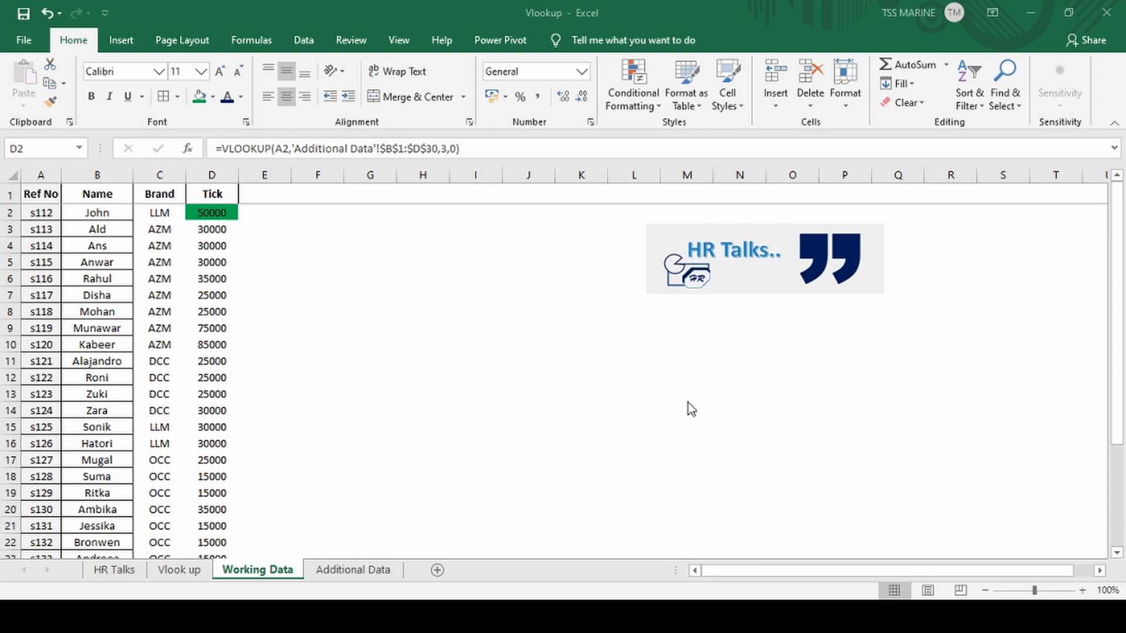
pyautogui.click(343, 570)
pyautogui.click(158, 202)
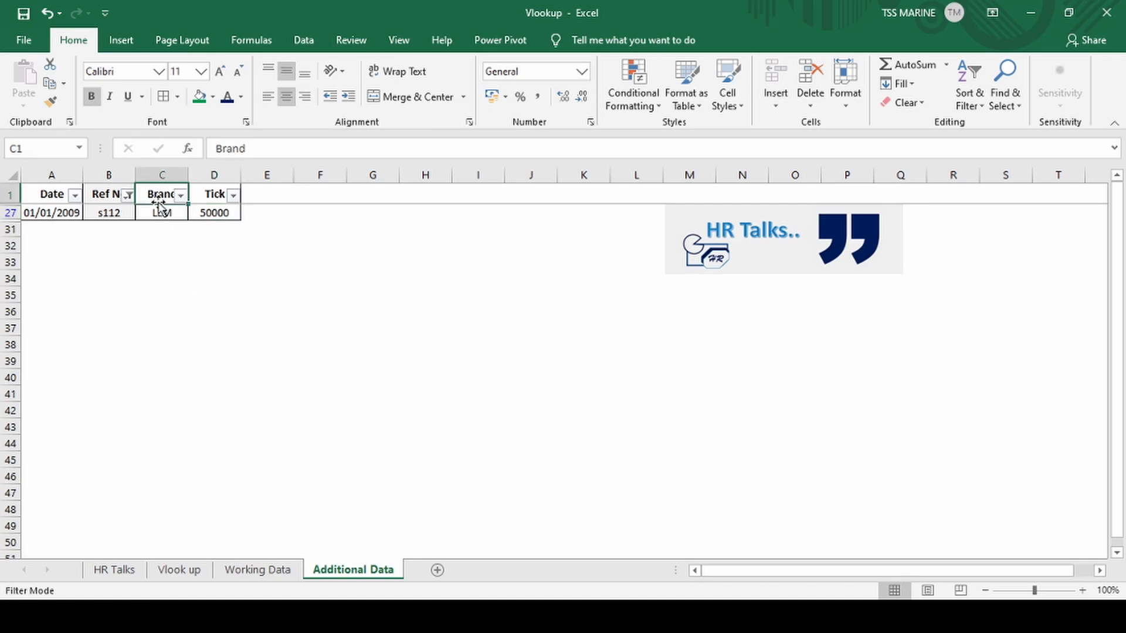
pyautogui.hotkey('ctrl', 'shift', 'l')
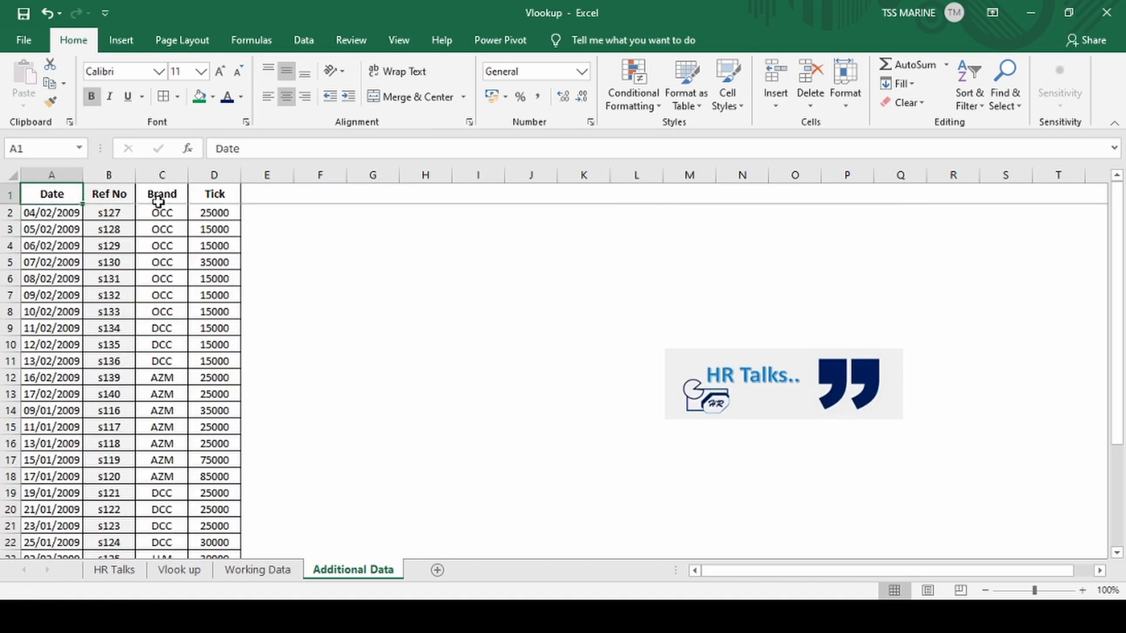
pyautogui.click(113, 194)
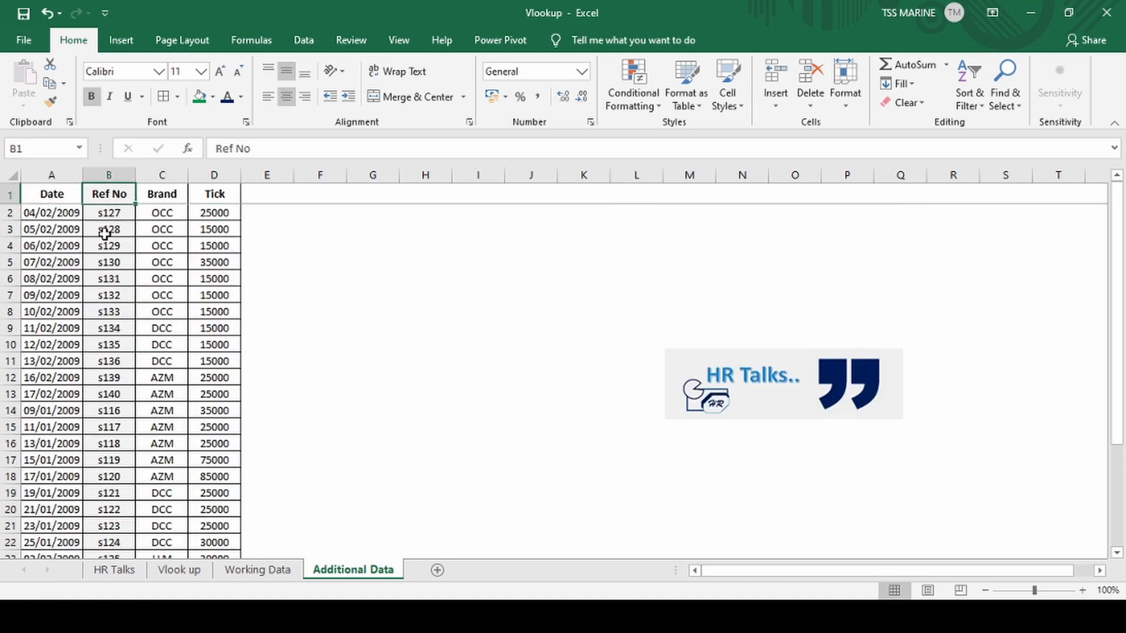
pyautogui.click(62, 212)
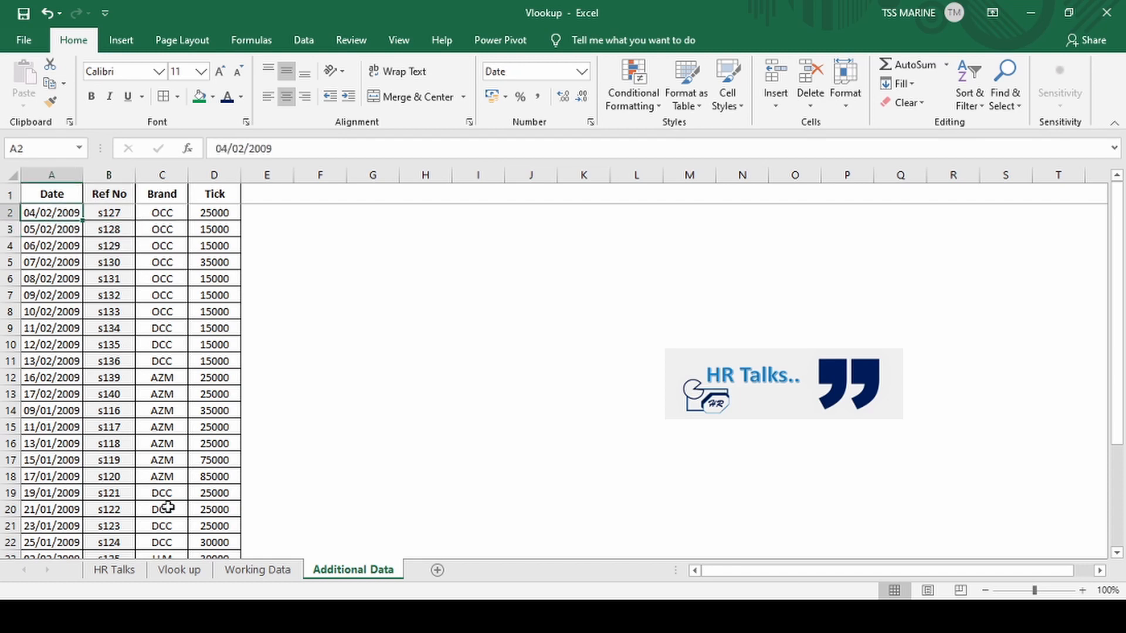
# Extend the Tick header on Working Data from D1 into E1 to carry over its formatting.
pyautogui.click(249, 571)
pyautogui.click(269, 195)
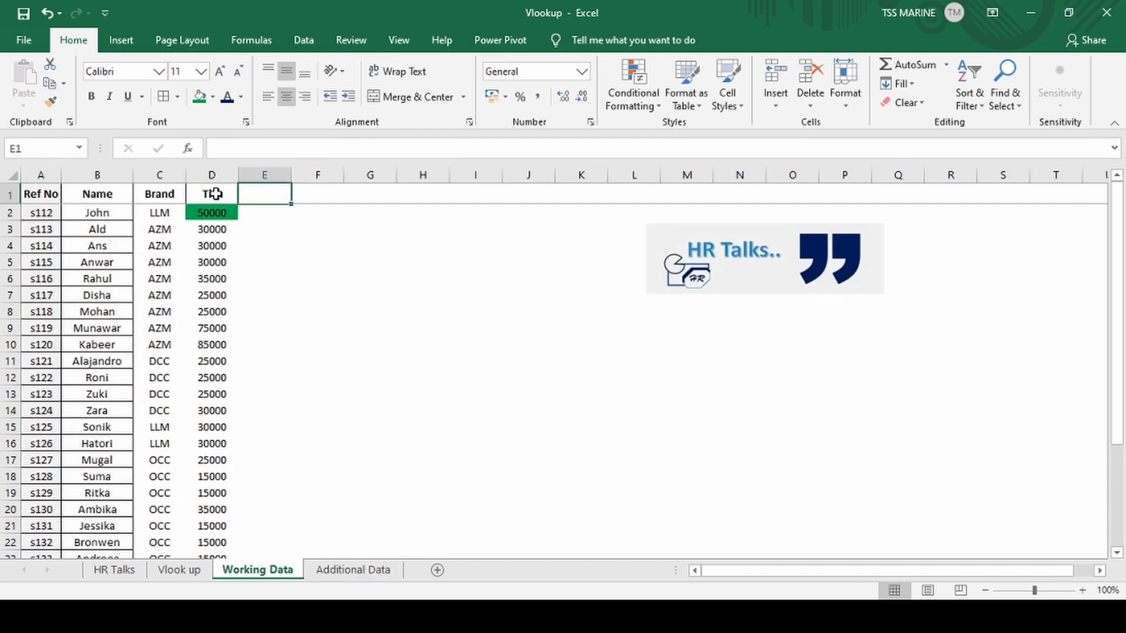
pyautogui.click(215, 193)
pyautogui.moveTo(238, 204); pyautogui.dragTo(277, 203)
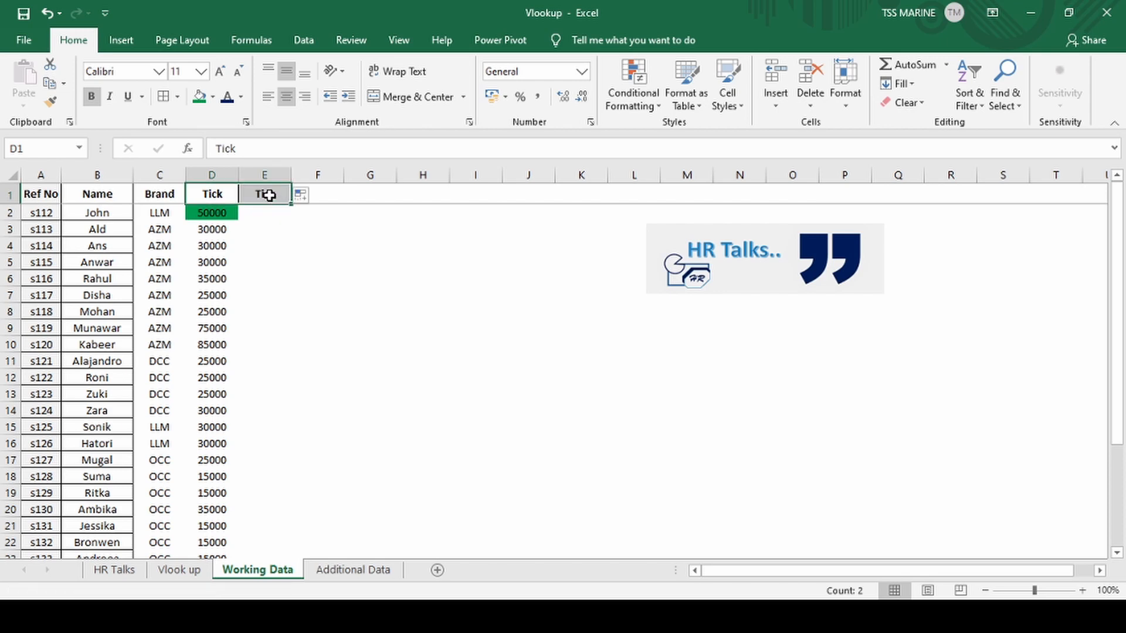
# Replace the copied header in E1 with Date and enter a ? placeholder in E2.
pyautogui.click(269, 195)
pyautogui.write('dat')
pyautogui.press('BackSpace')
pyautogui.press('BackSpace')
pyautogui.press('BackSpace')
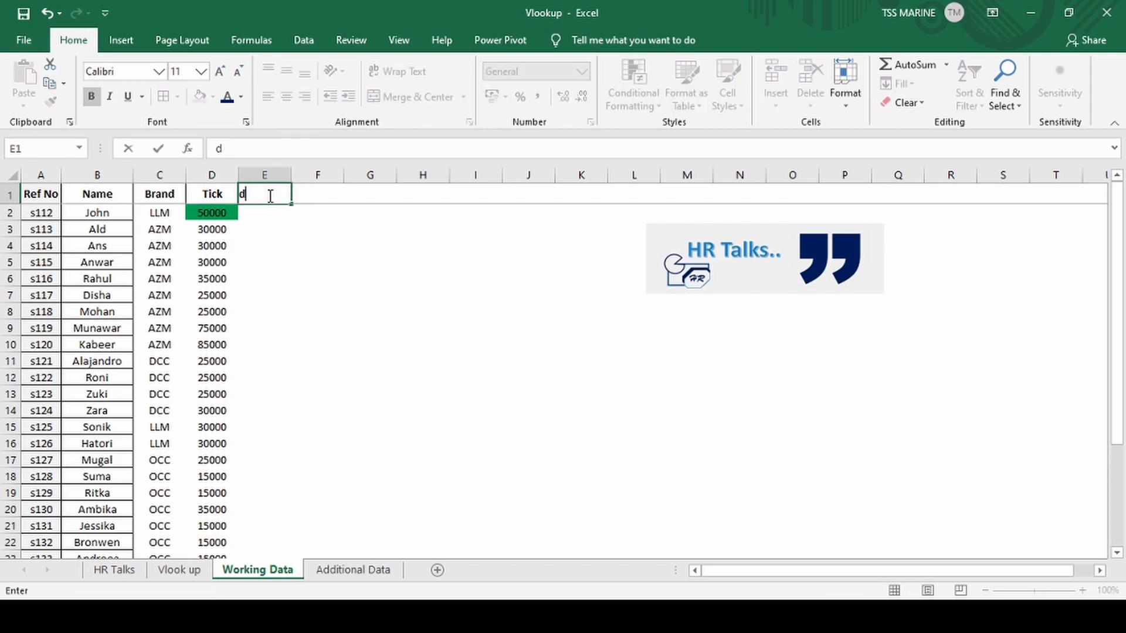
pyautogui.write('Date')
pyautogui.press('Return')
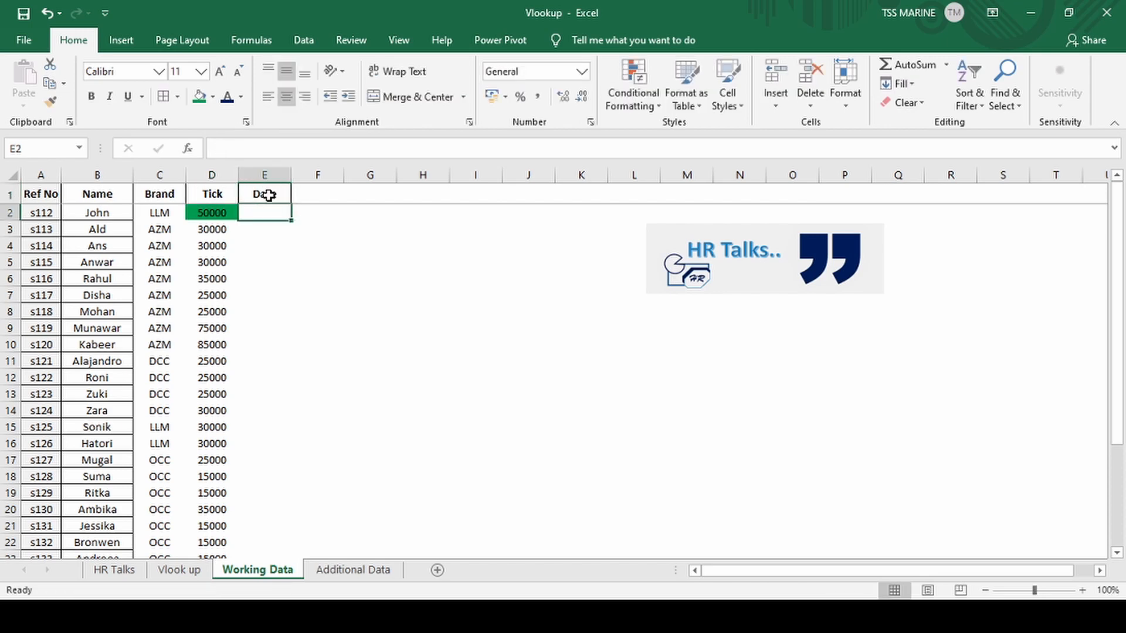
pyautogui.write('?')
pyautogui.press('Return')
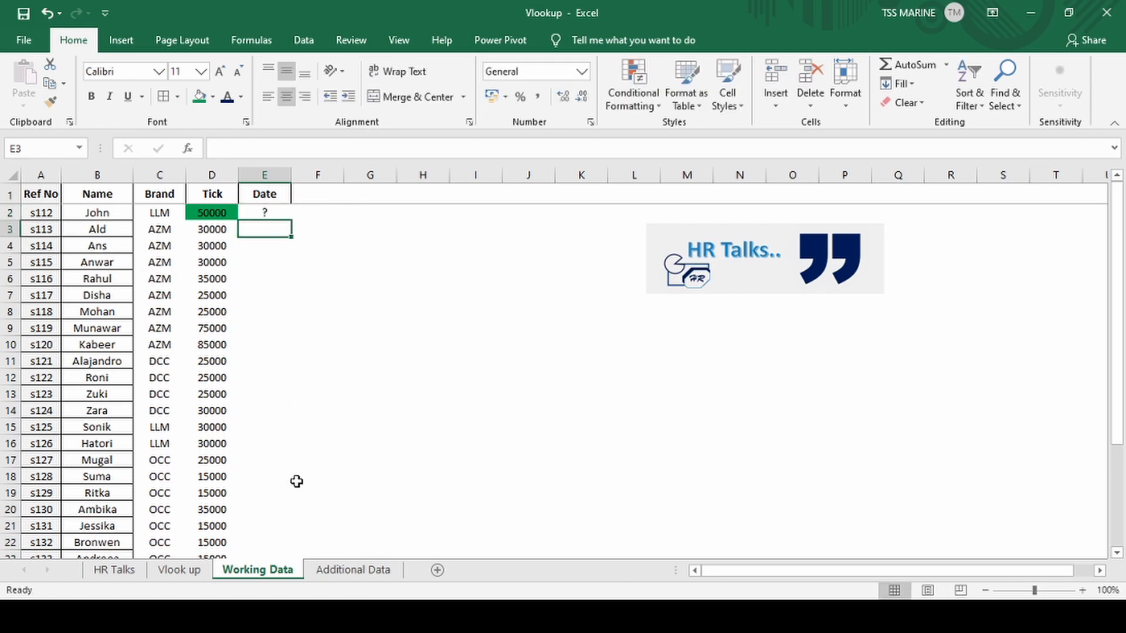
# Examine on Additional Data where the Date column sits relative to the Ref No, Brand and Tick columns.
pyautogui.click(352, 570)
pyautogui.moveTo(108, 190); pyautogui.dragTo(184, 205)
pyautogui.click(131, 244)
pyautogui.moveTo(110, 194); pyautogui.dragTo(230, 191)
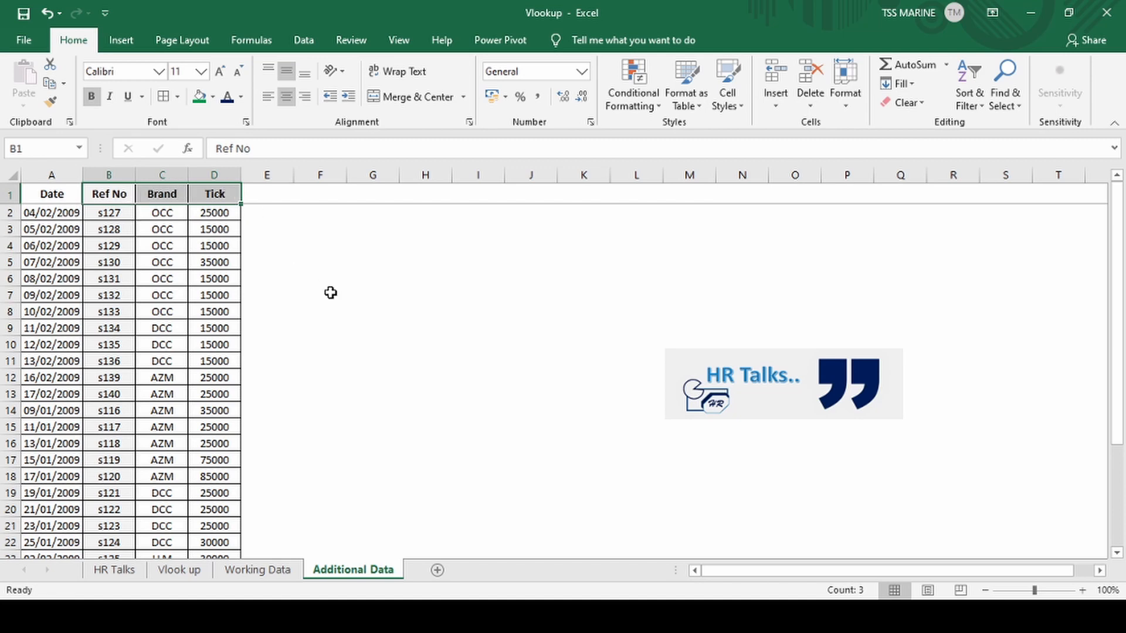
pyautogui.click(114, 227)
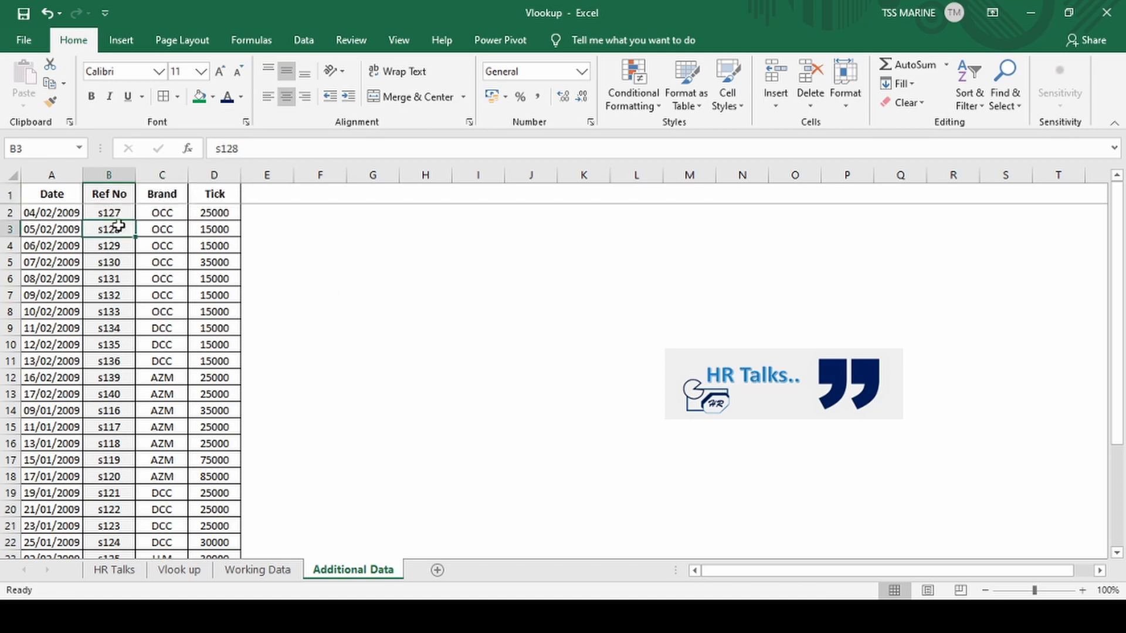
pyautogui.click(113, 192)
pyautogui.moveTo(113, 192); pyautogui.dragTo(92, 201)
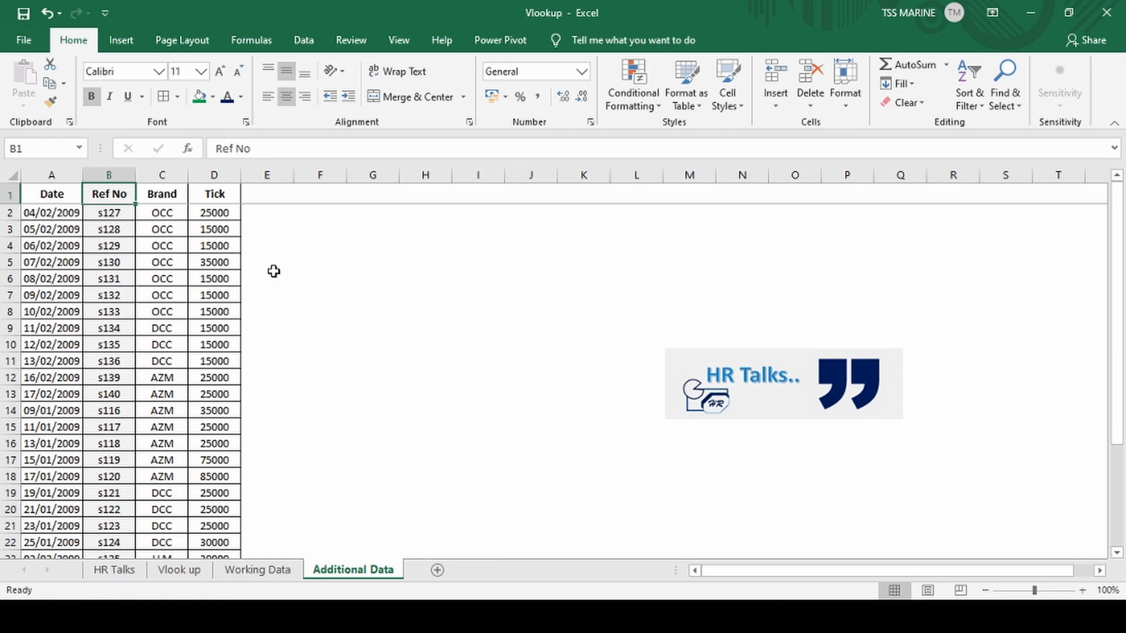
pyautogui.click(43, 195)
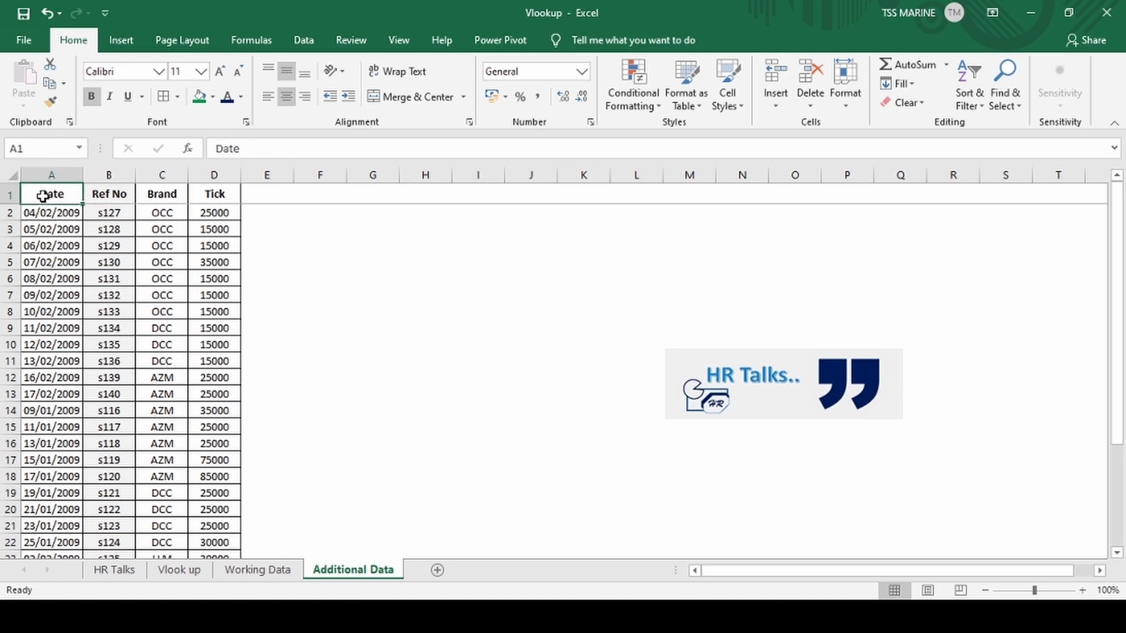
pyautogui.click(263, 187)
pyautogui.click(51, 193)
pyautogui.click(815, 616)
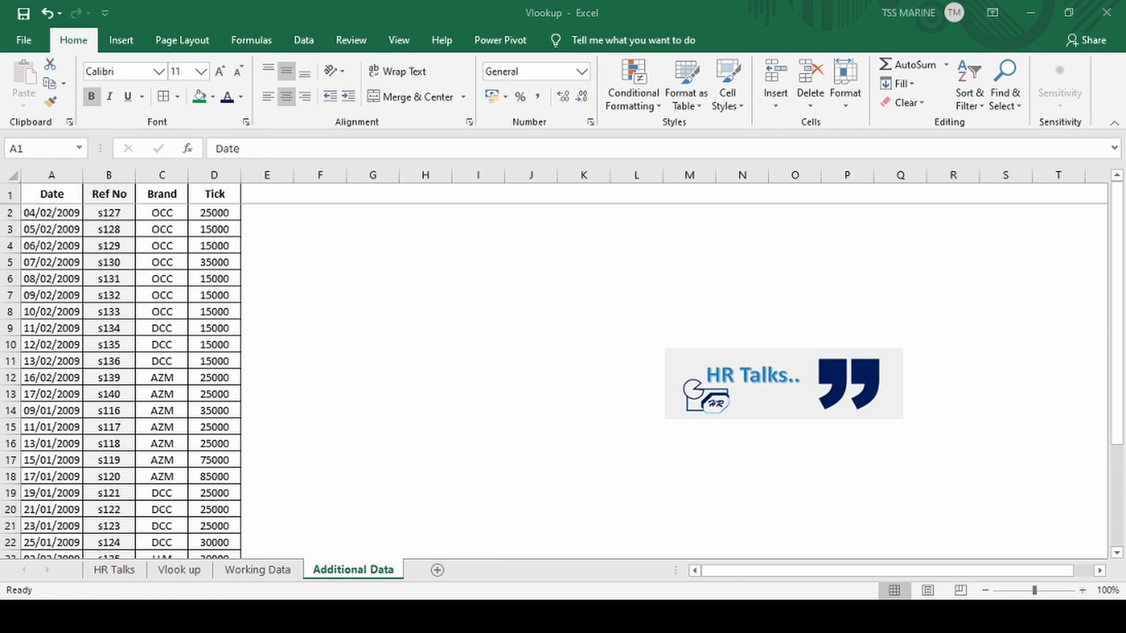